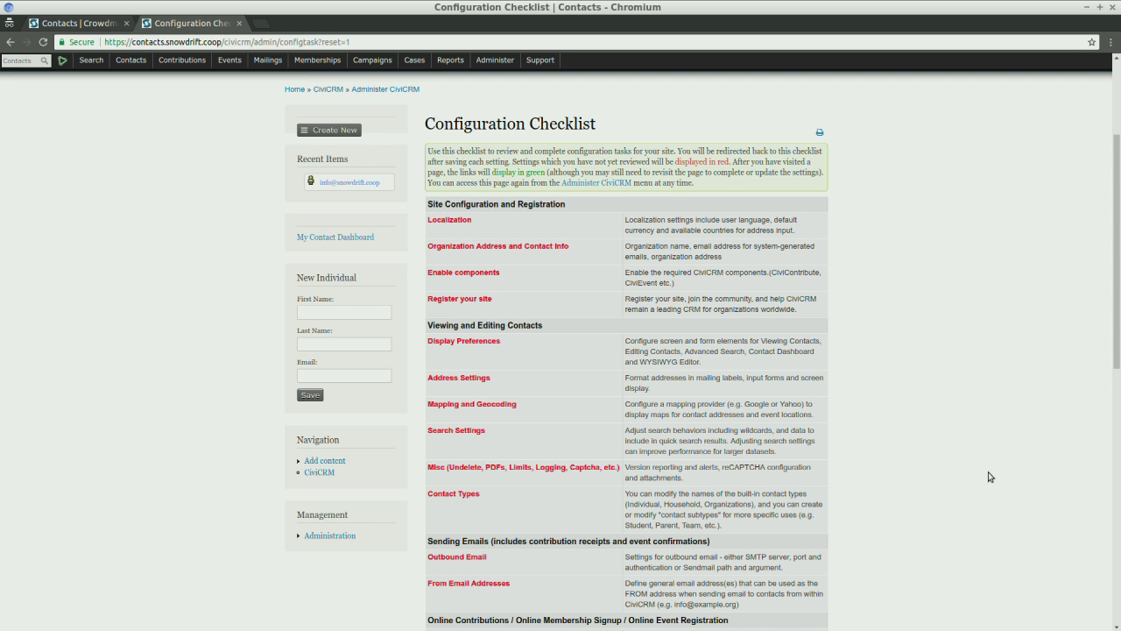
- Review the Configuration Checklist from site configuration through to the list of components
scroll(989, 476, down, 2)
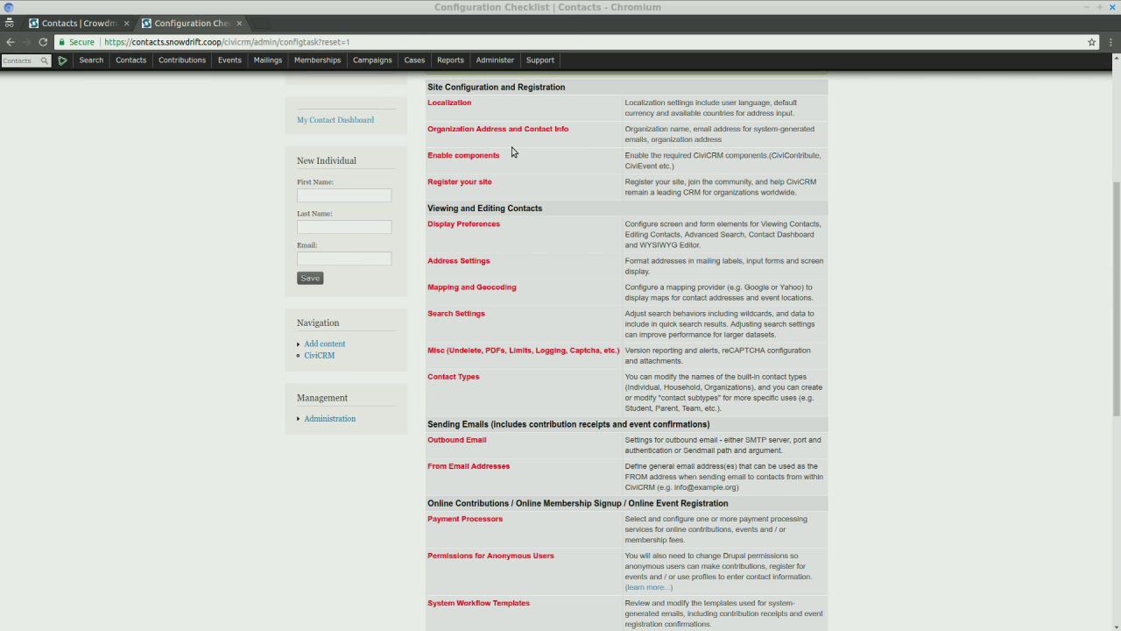
scroll(530, 352, down, 4)
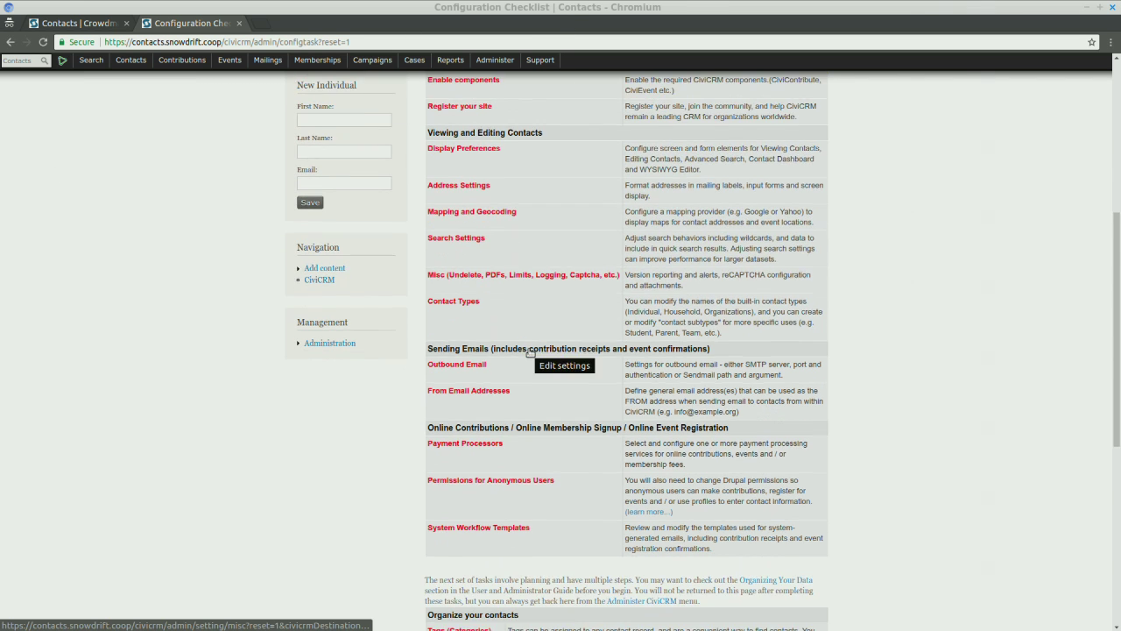
scroll(627, 402, down, 7)
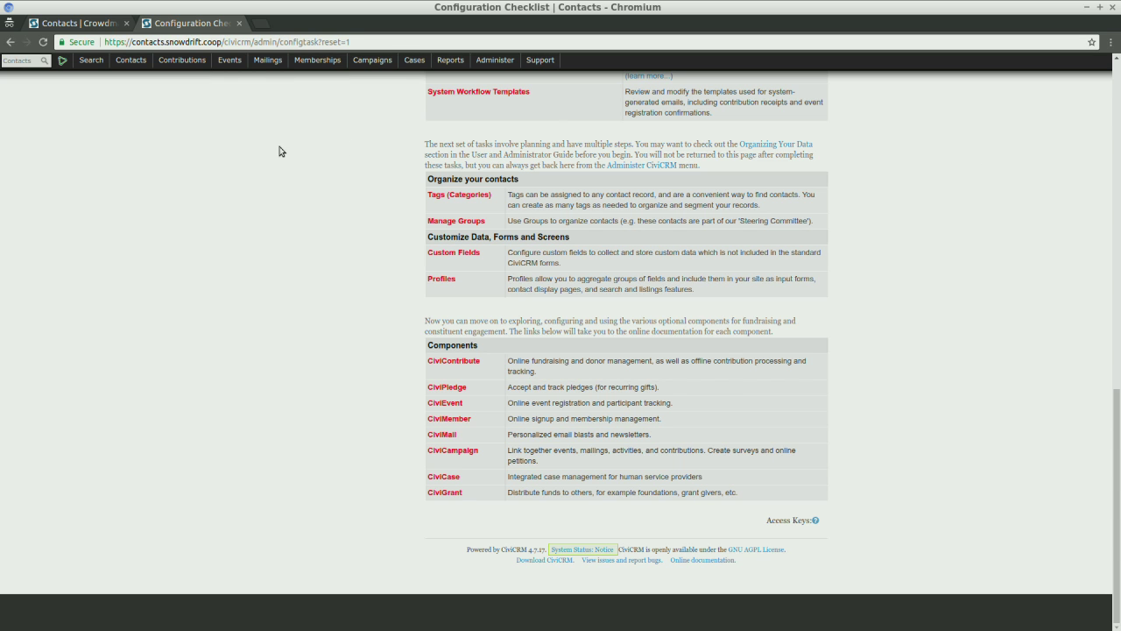
- Open the contact group management page and look through the listed groups with their types and visibility
mouse_move(131, 62)
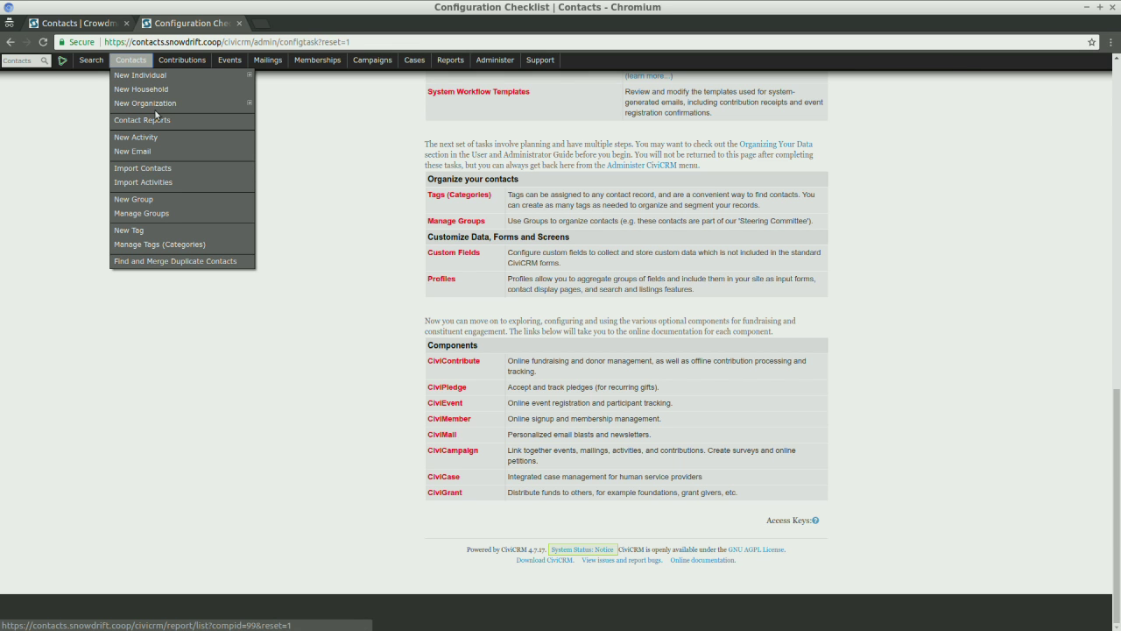
click(159, 215)
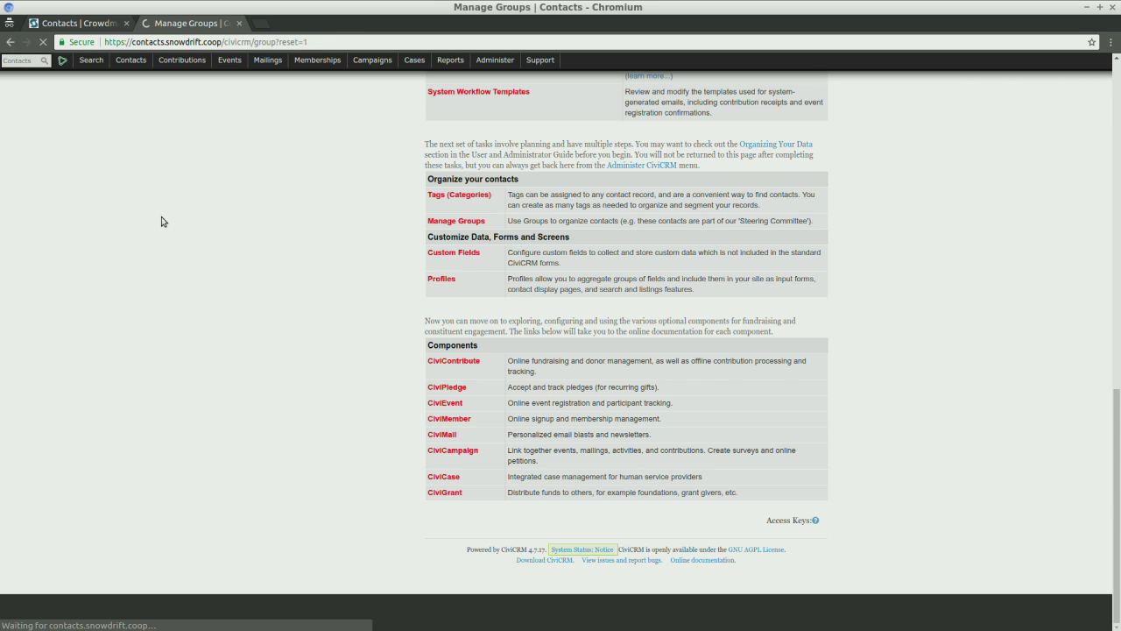
scroll(161, 219, down, 2)
scroll(161, 226, down, 7)
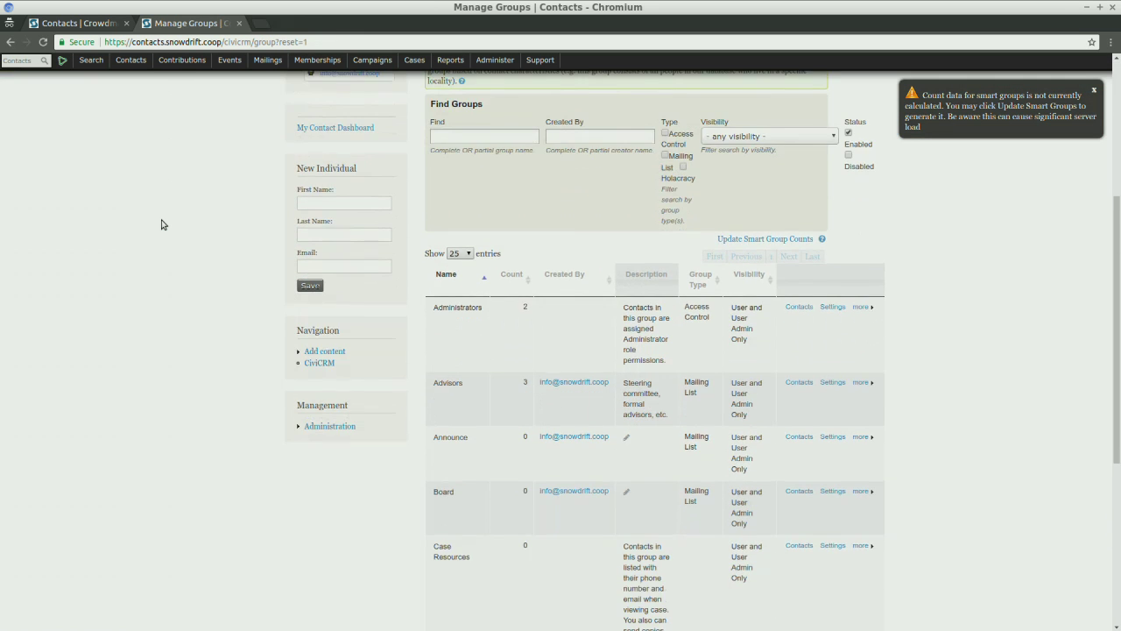
scroll(161, 225, down, 1)
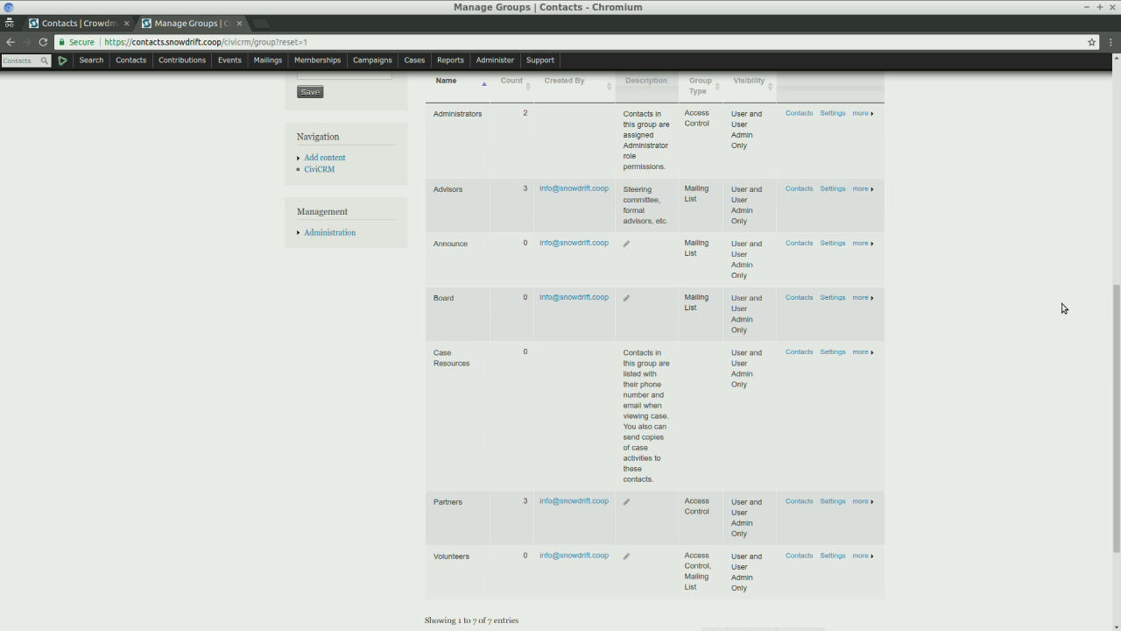
scroll(1064, 309, down, 3)
scroll(1063, 309, up, 5)
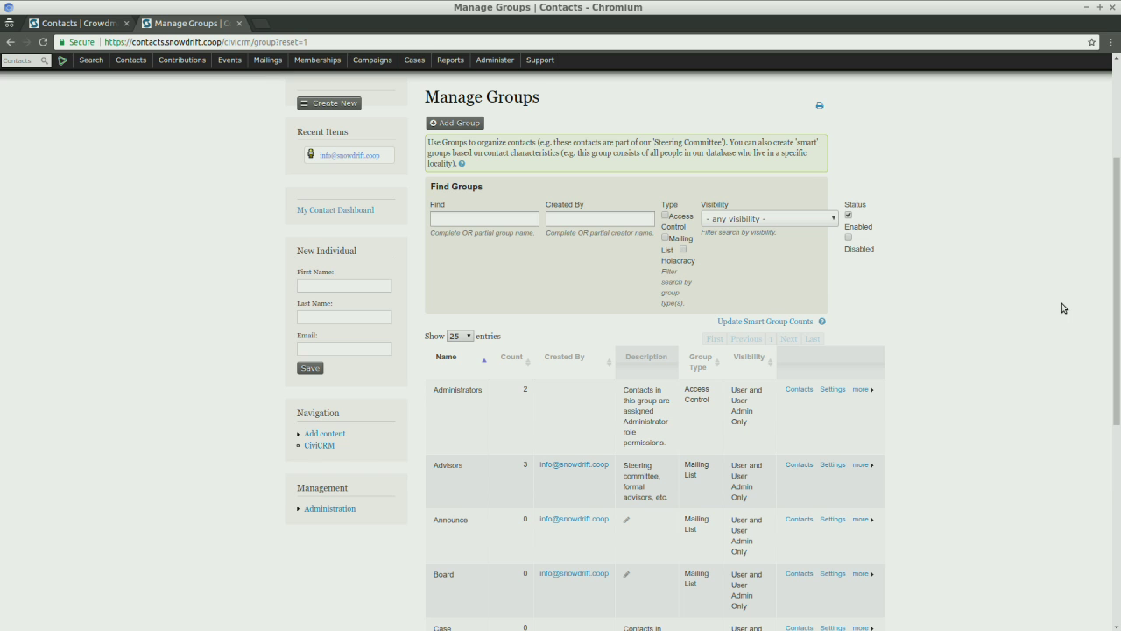
- Open the tag management page and examine the tags in the Conference and Areas of Interest tag sets
click(159, 59)
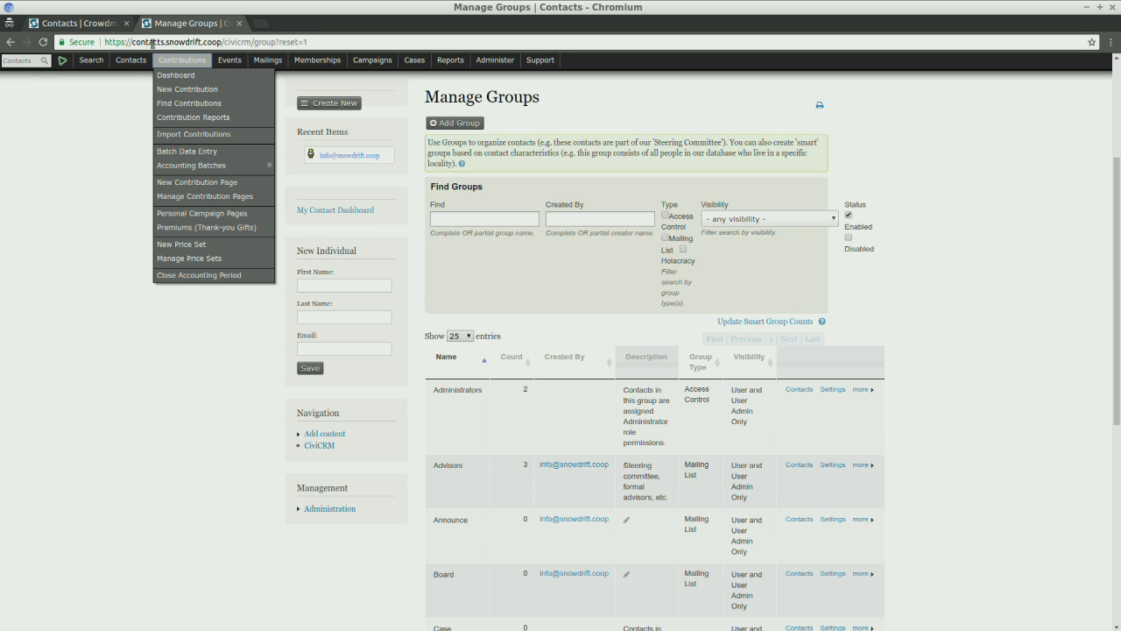
click(131, 60)
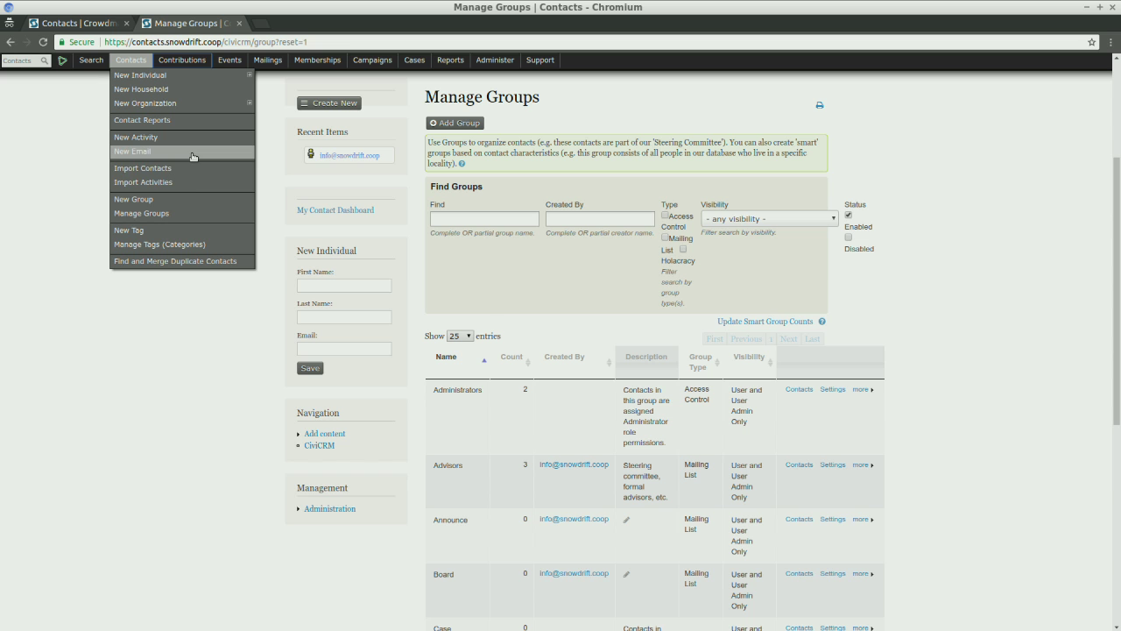
click(180, 244)
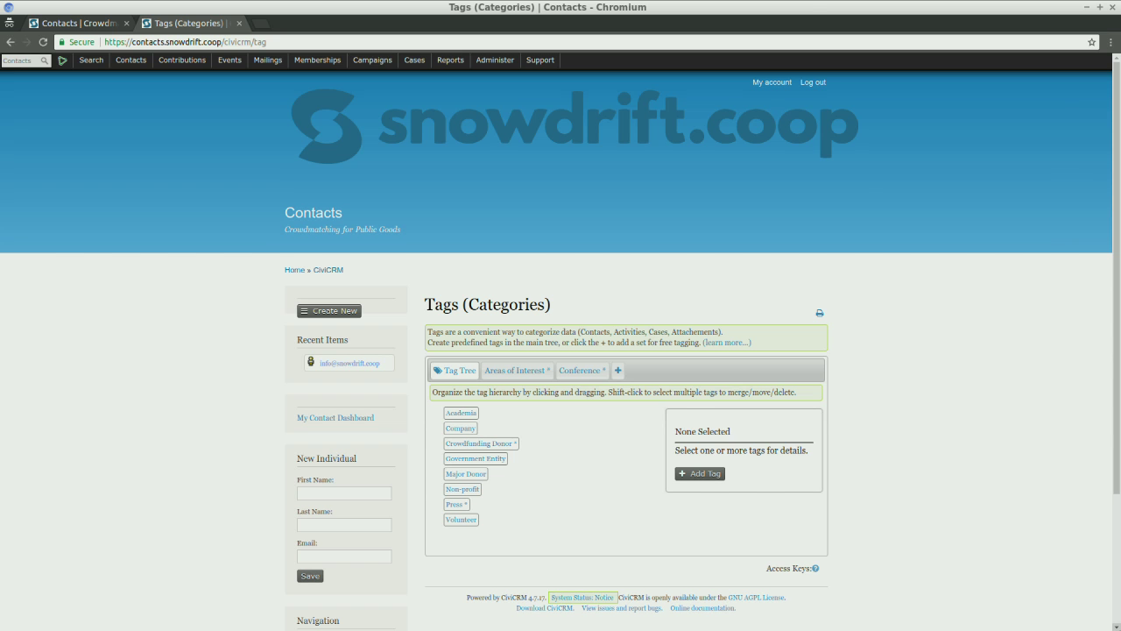
click(578, 371)
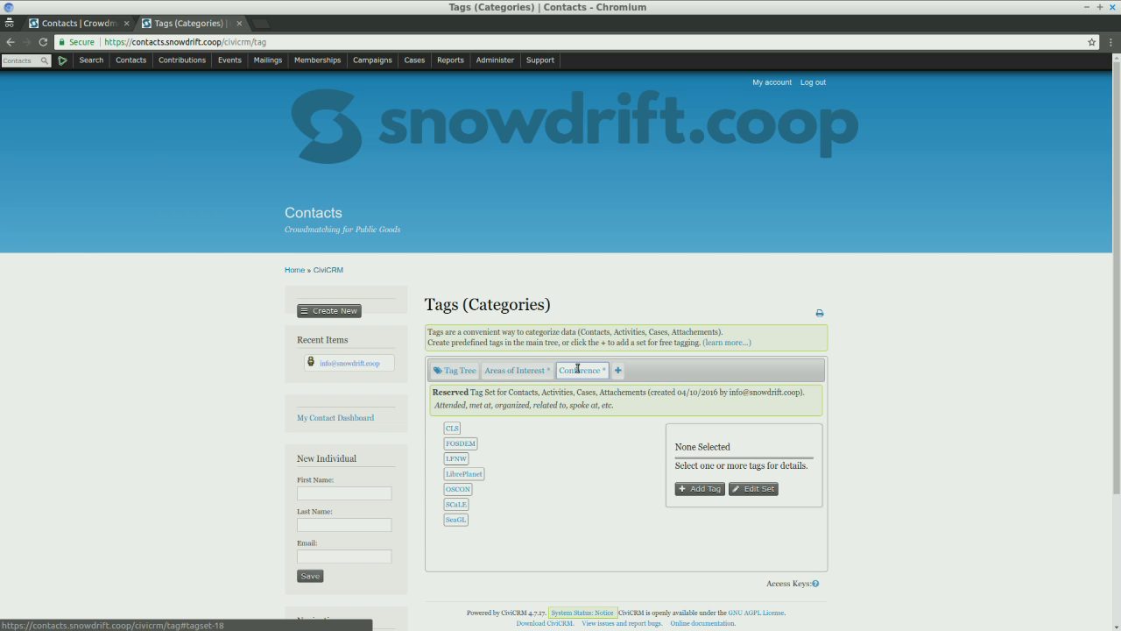
click(518, 367)
scroll(654, 496, down, 1)
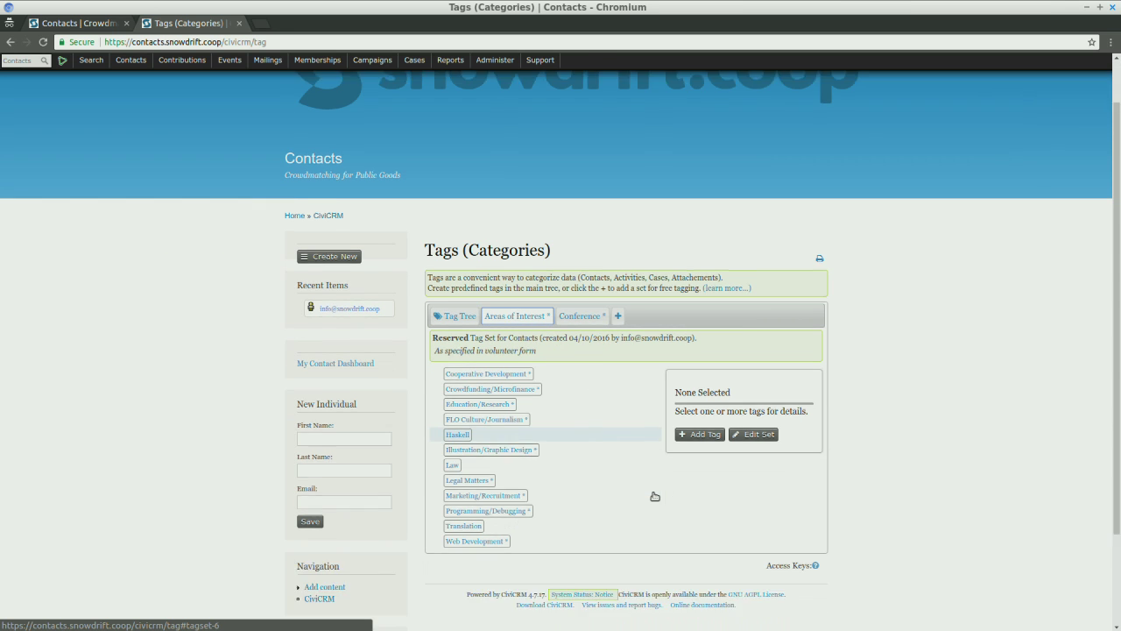
scroll(655, 496, down, 2)
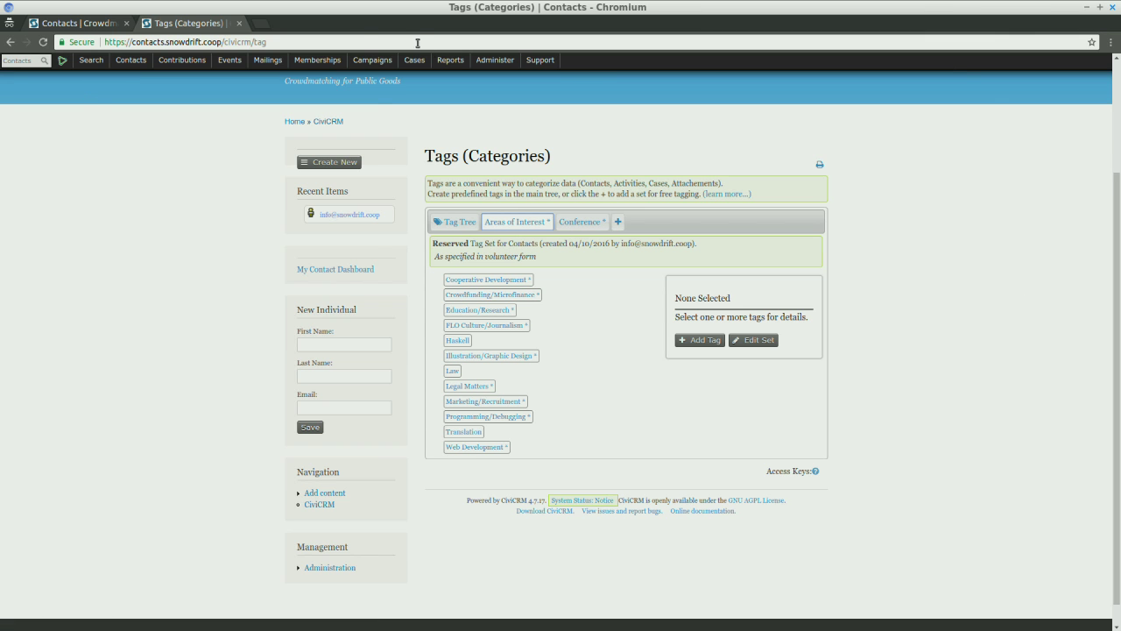
- Open the Contact Types administration page and review the built-in and custom contact types
click(494, 60)
mouse_move(510, 119)
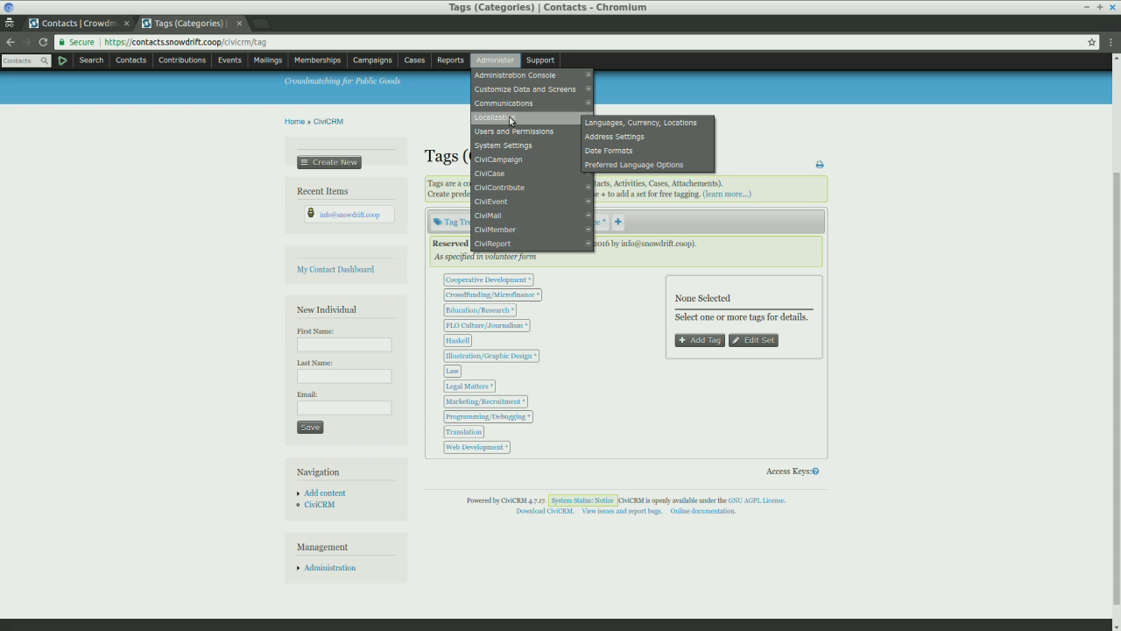
mouse_move(495, 59)
mouse_move(560, 75)
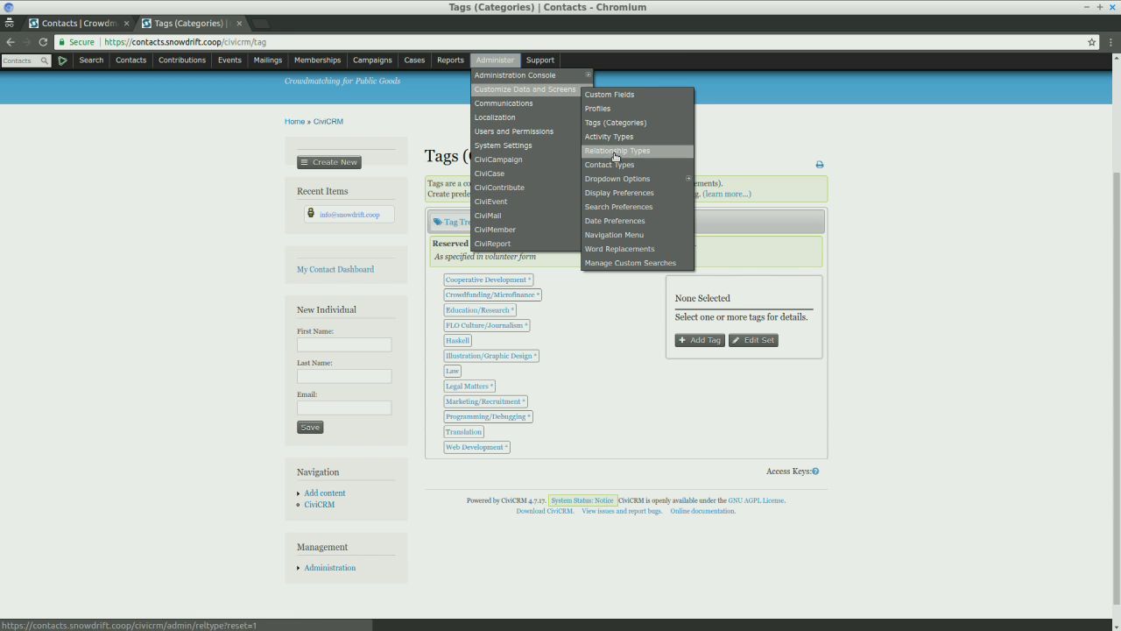
click(610, 165)
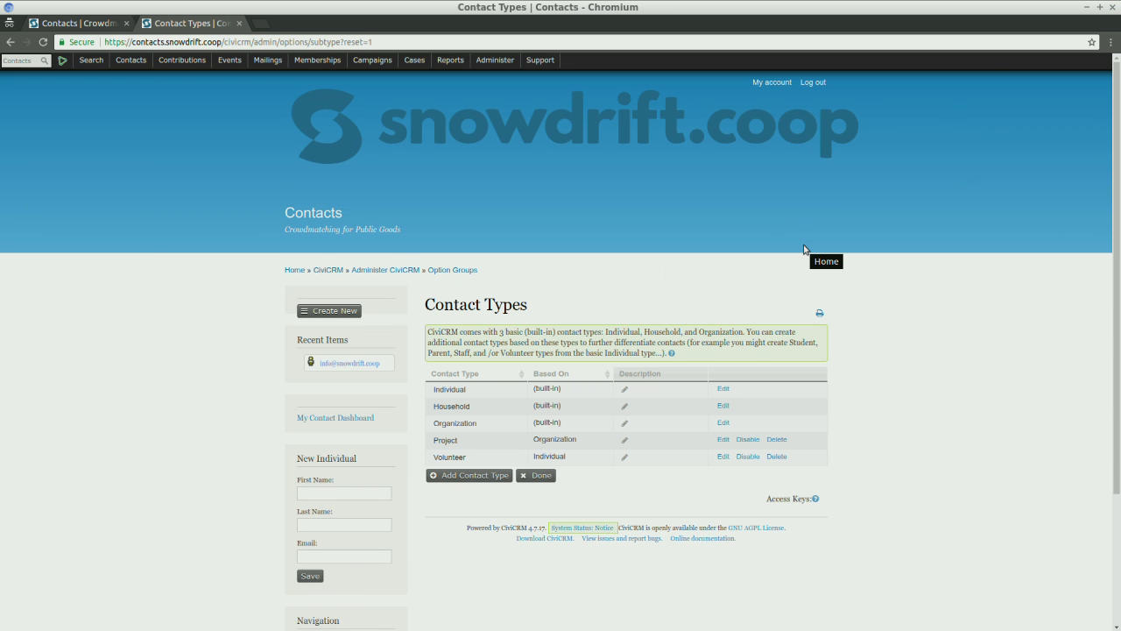
scroll(804, 249, down, 2)
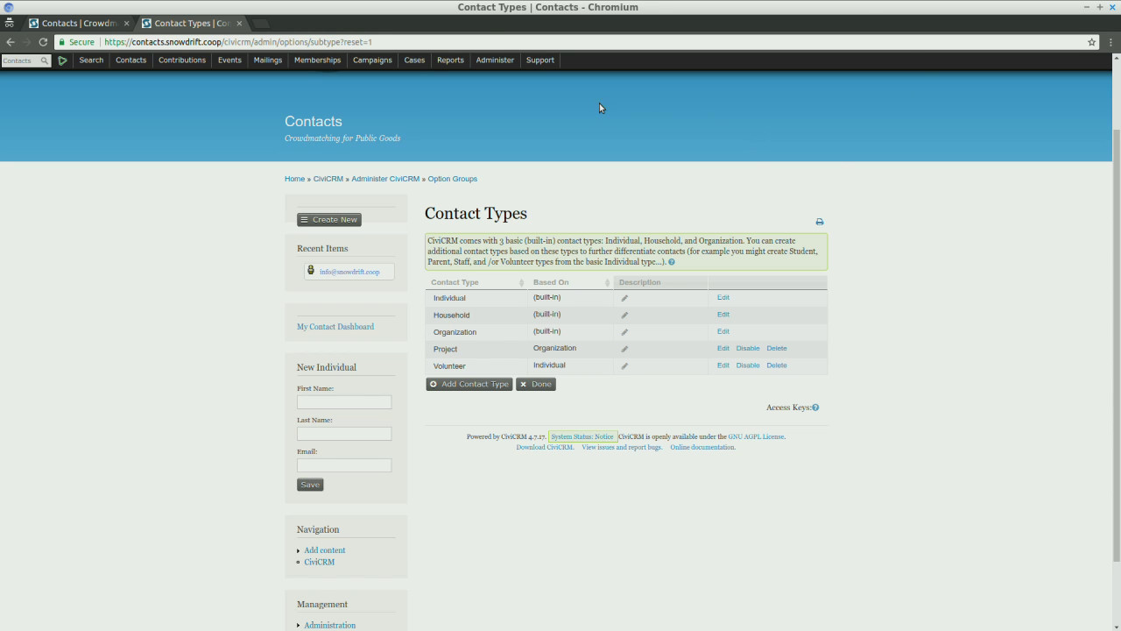
- Open the Website Types dropdown options and look through the full list of website types
click(508, 60)
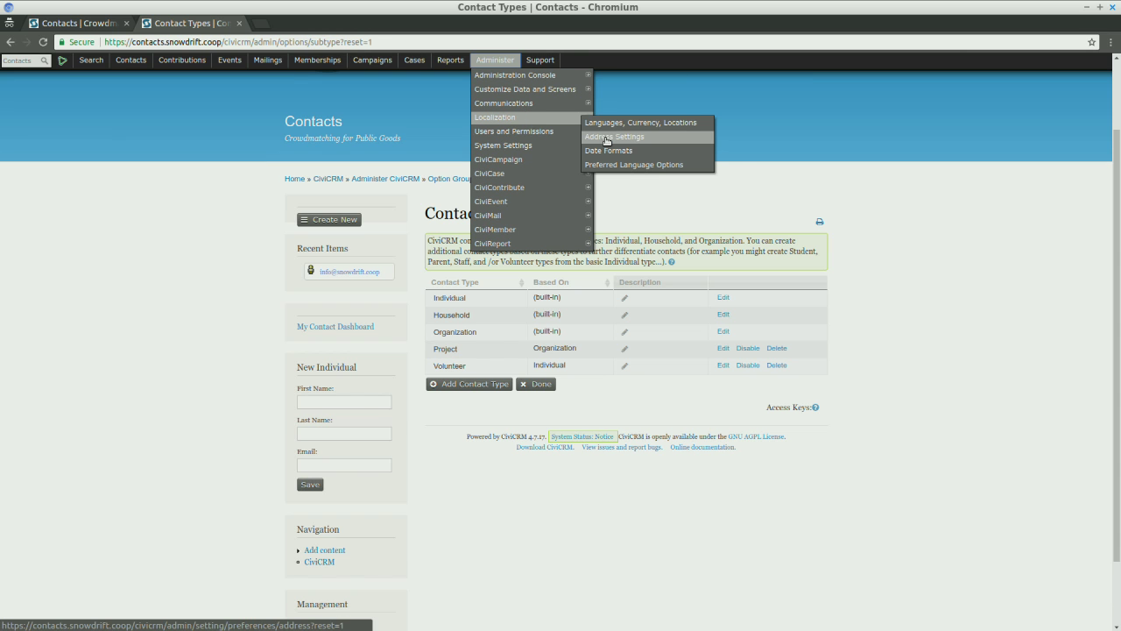
mouse_move(547, 102)
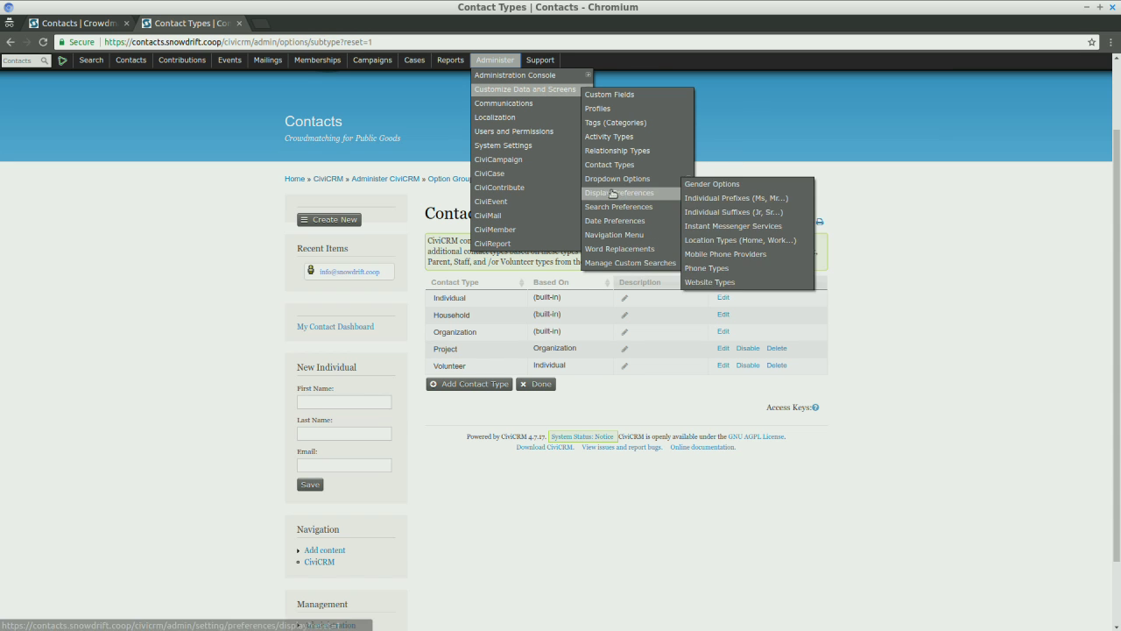
mouse_move(656, 177)
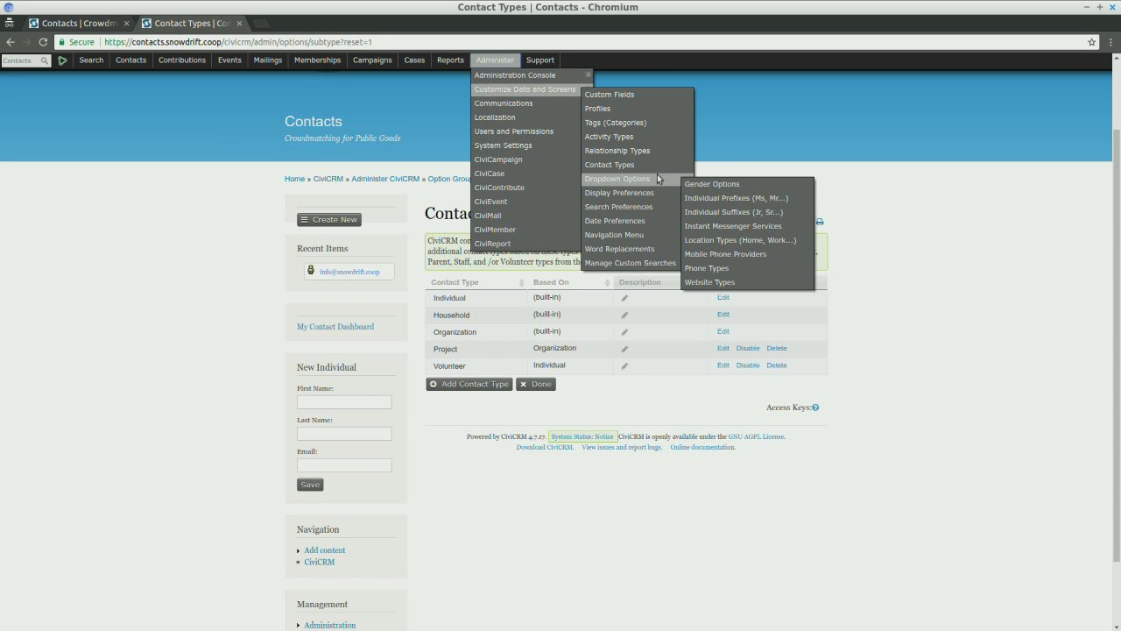
click(726, 283)
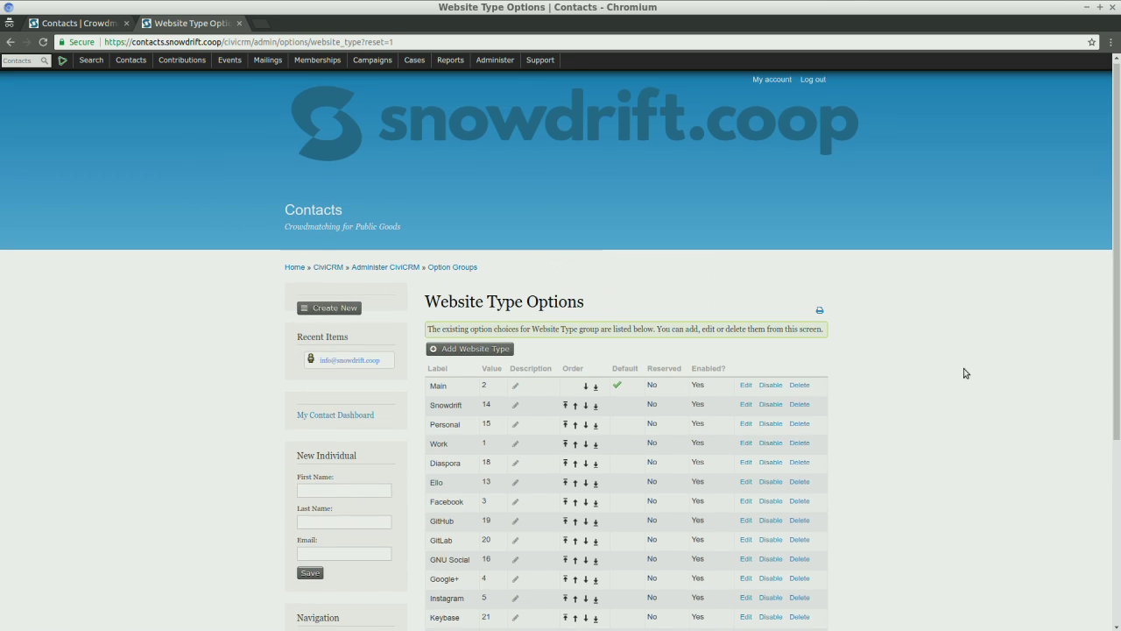
scroll(963, 371, down, 2)
scroll(965, 373, down, 1)
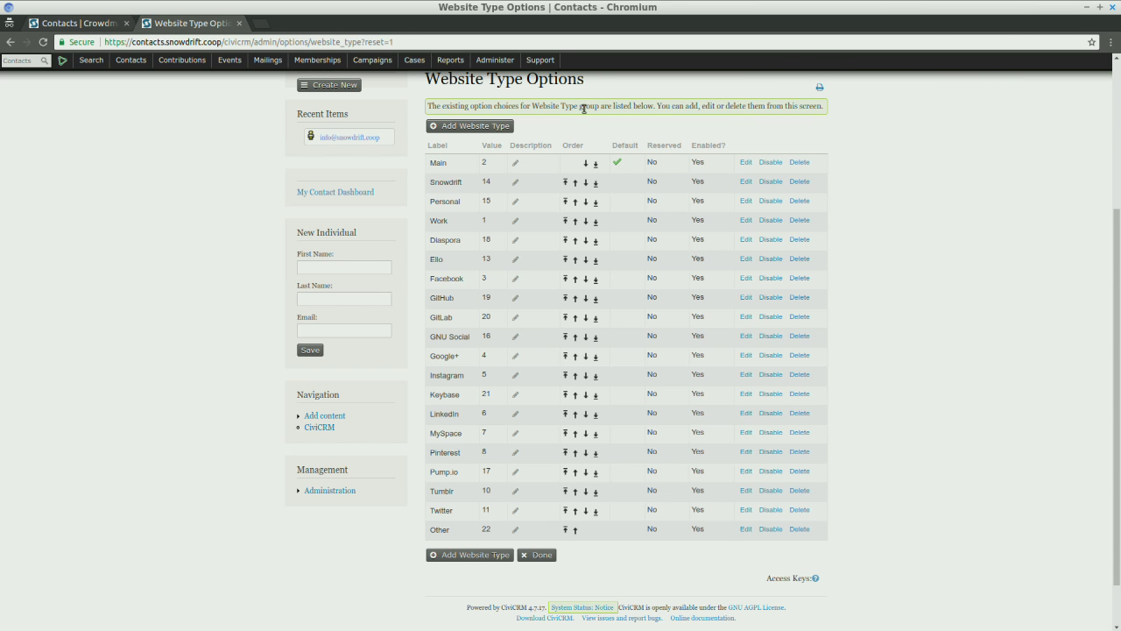
- Open the Profiles administration page and review the user-defined profiles
mouse_move(502, 61)
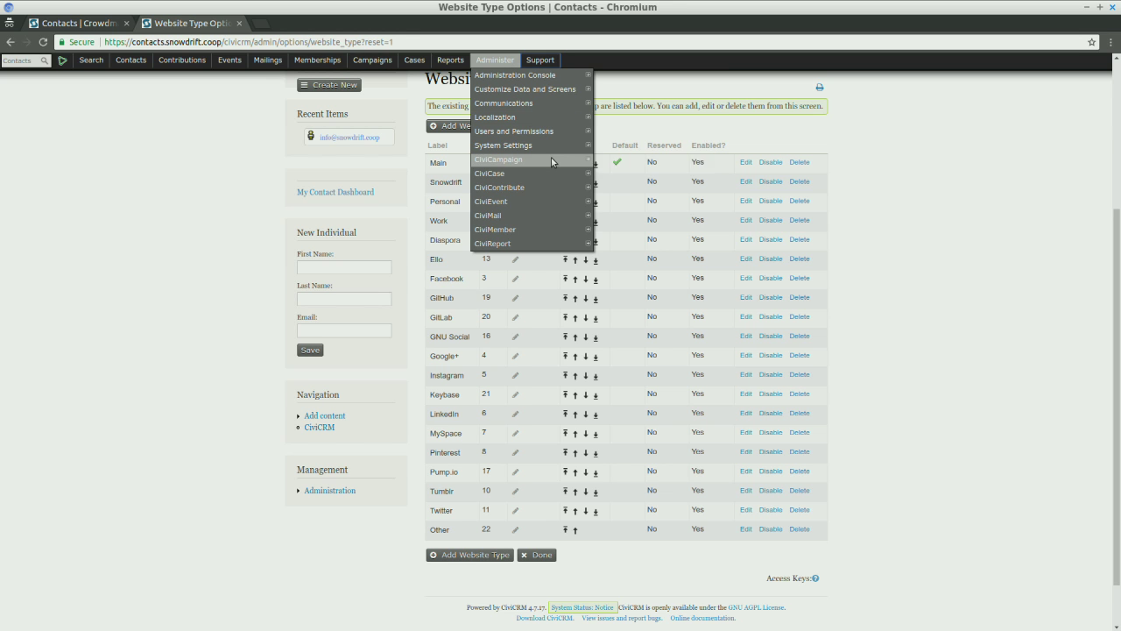
mouse_move(545, 149)
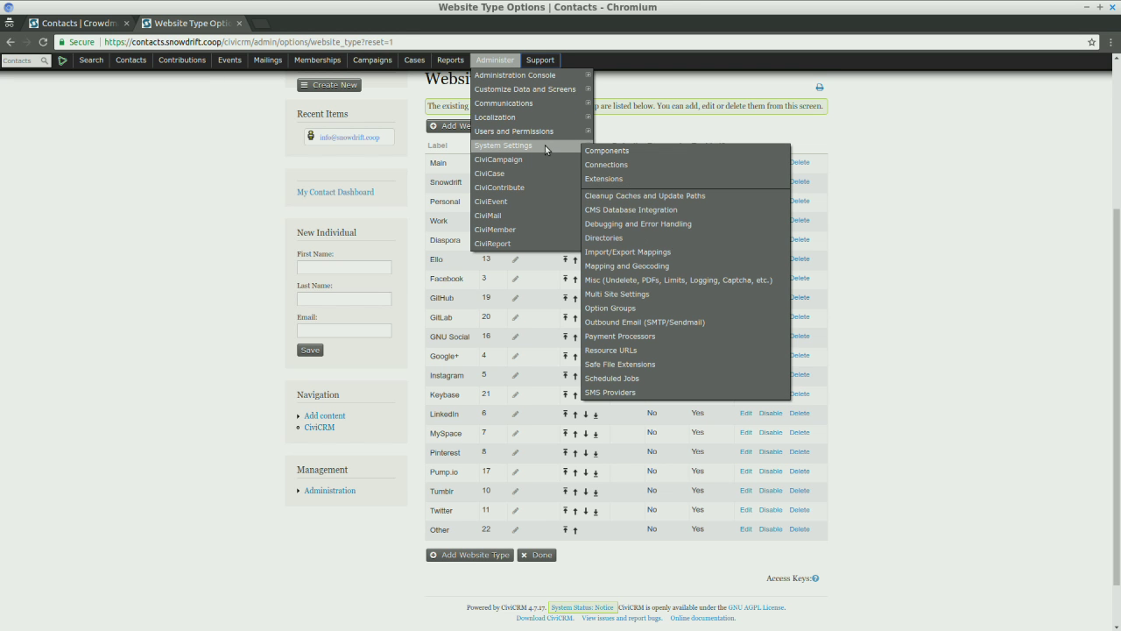
drag(545, 149, 546, 136)
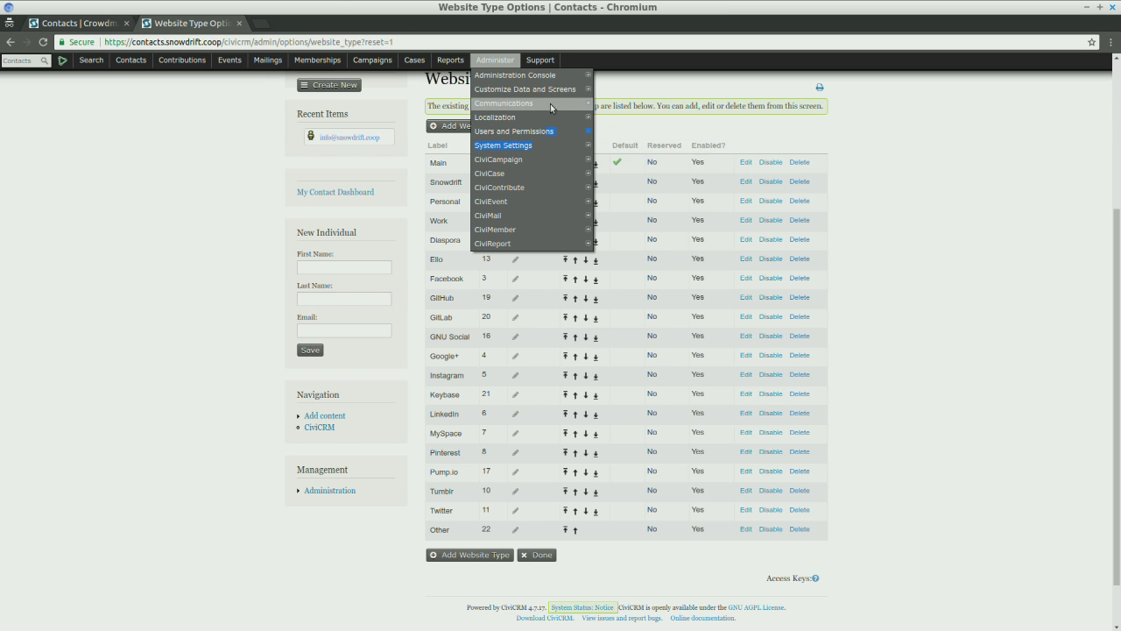
mouse_move(551, 98)
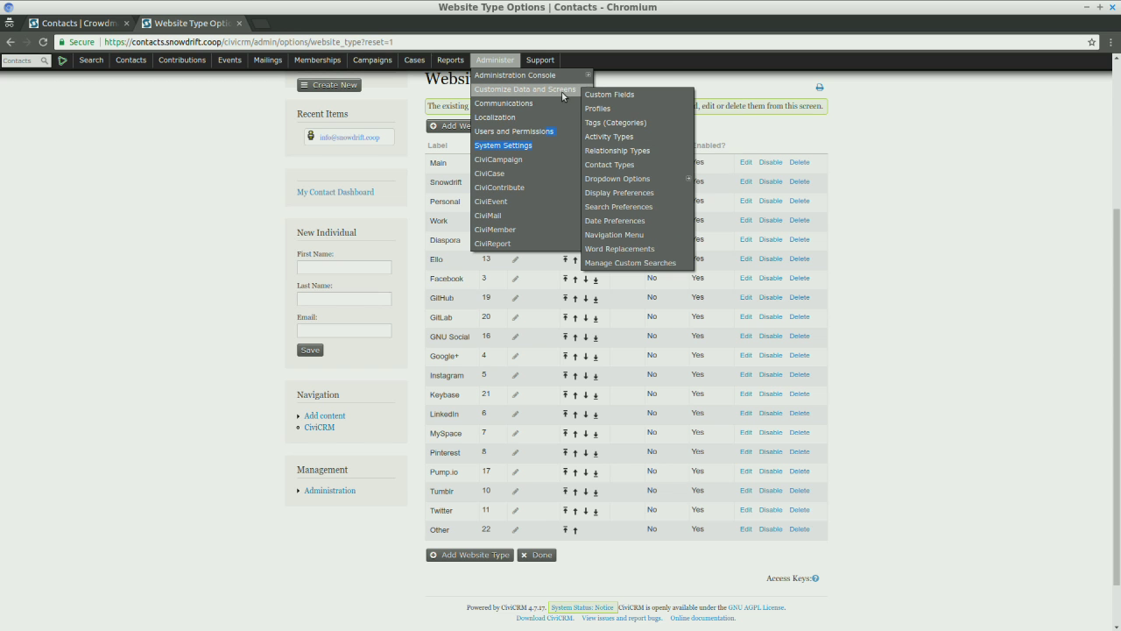
click(608, 114)
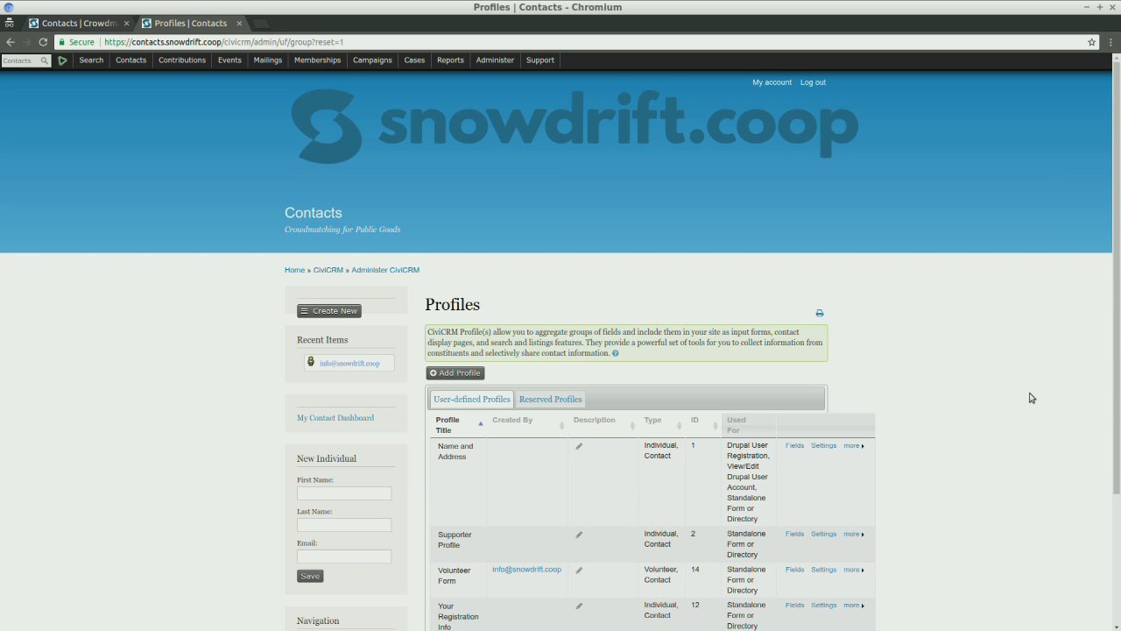
scroll(1031, 398, down, 3)
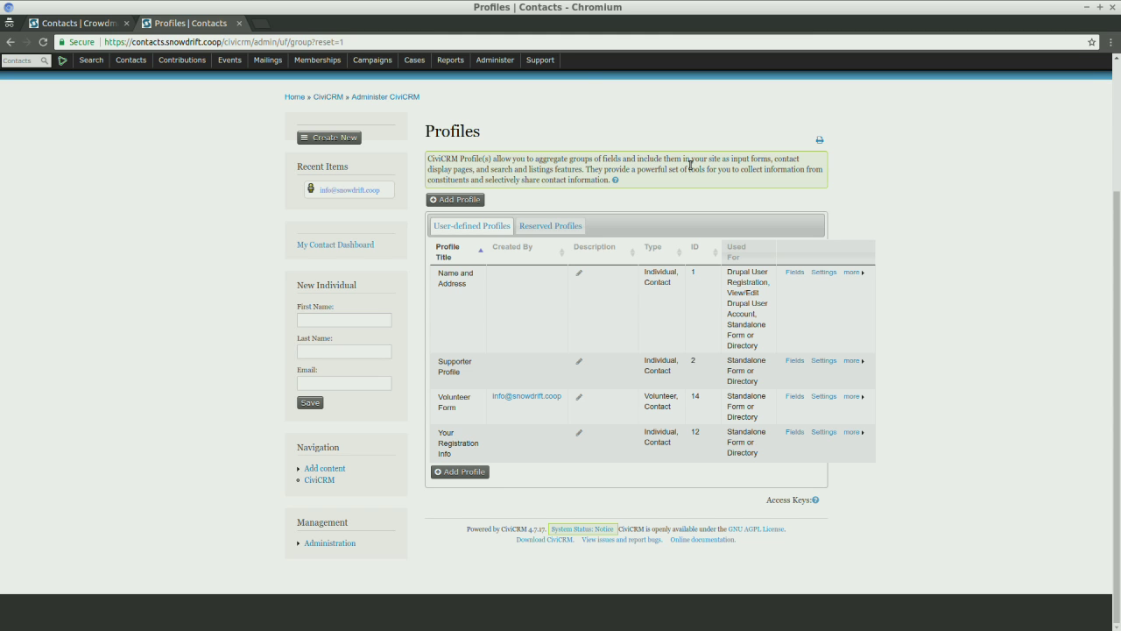
- Open the Old Site Transition message template for editing and read its plain-text message through to the signature
mouse_move(501, 61)
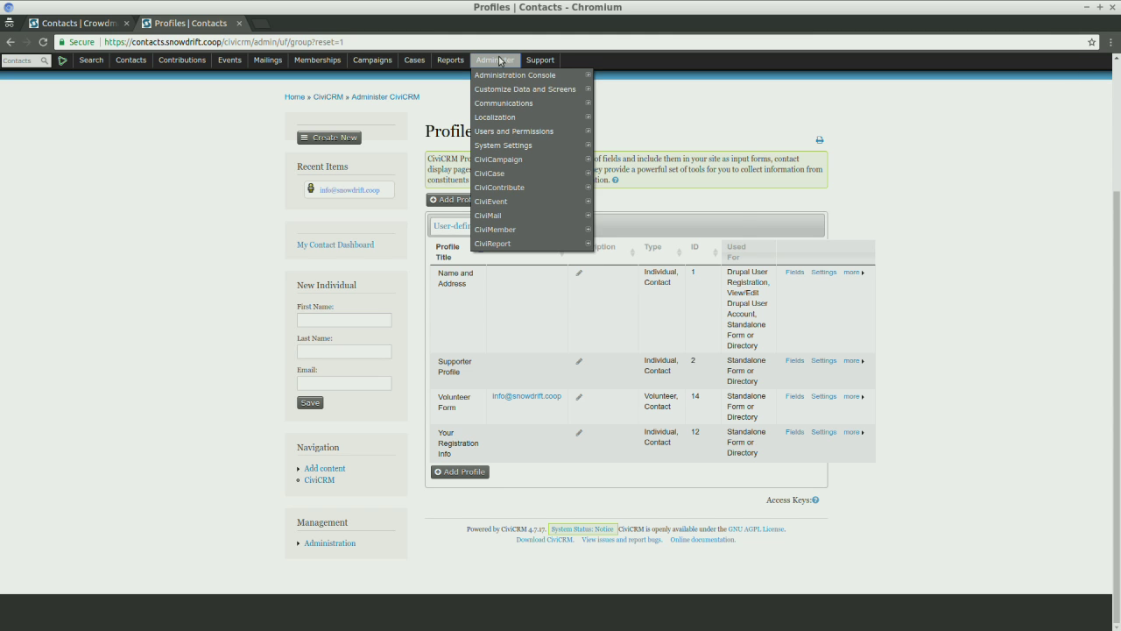
mouse_move(544, 109)
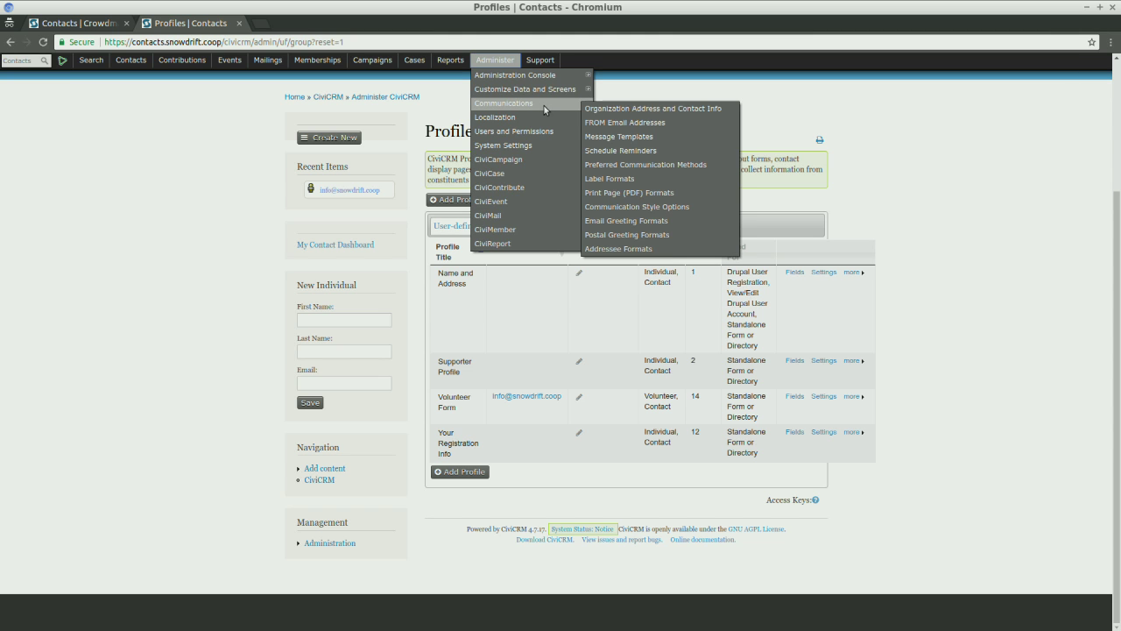
click(631, 138)
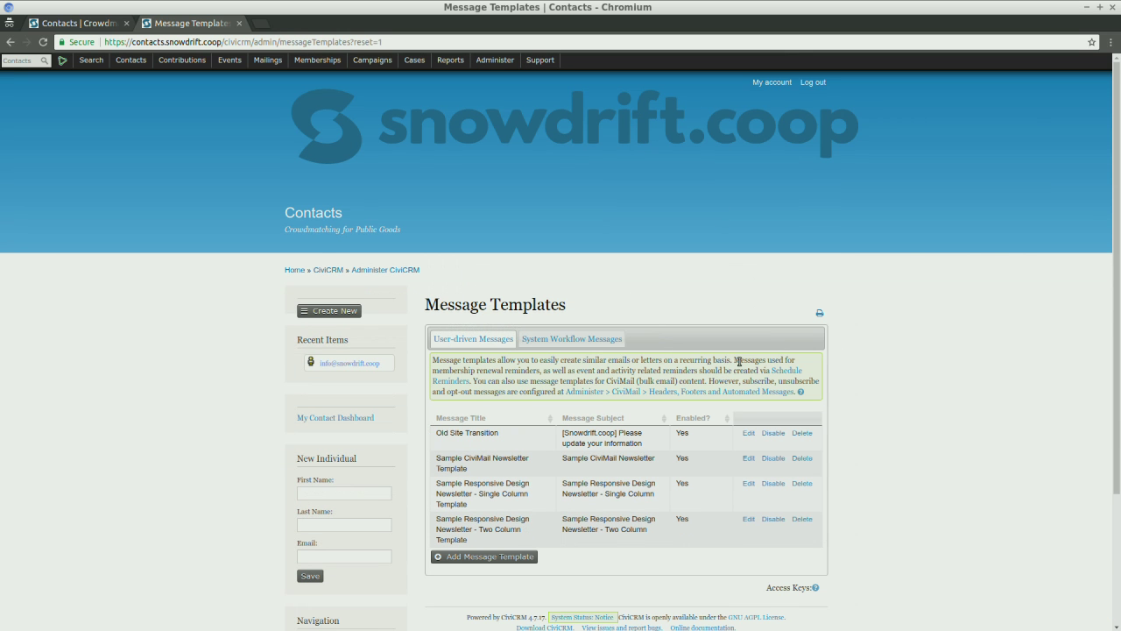
click(746, 434)
scroll(829, 508, down, 2)
scroll(828, 508, down, 2)
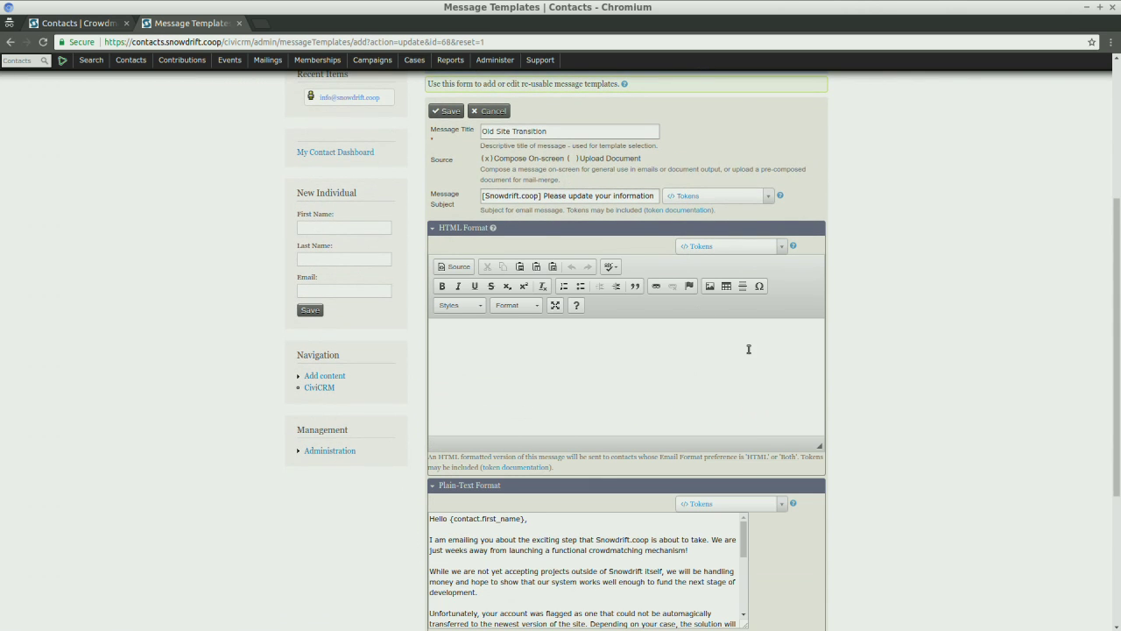
scroll(750, 350, down, 3)
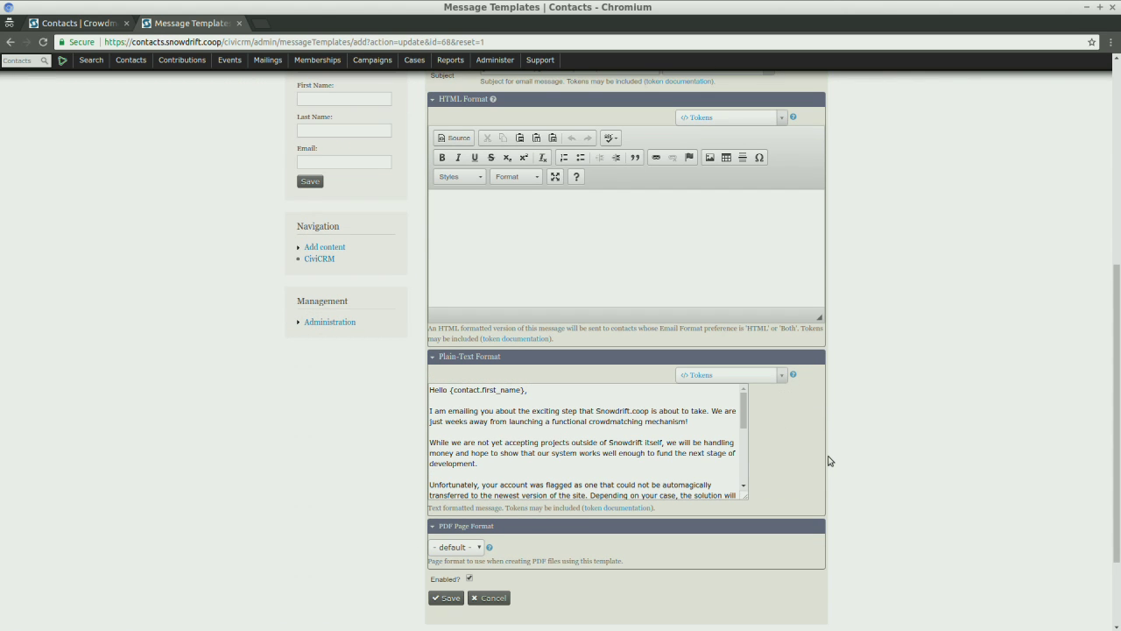
scroll(689, 441, down, 10)
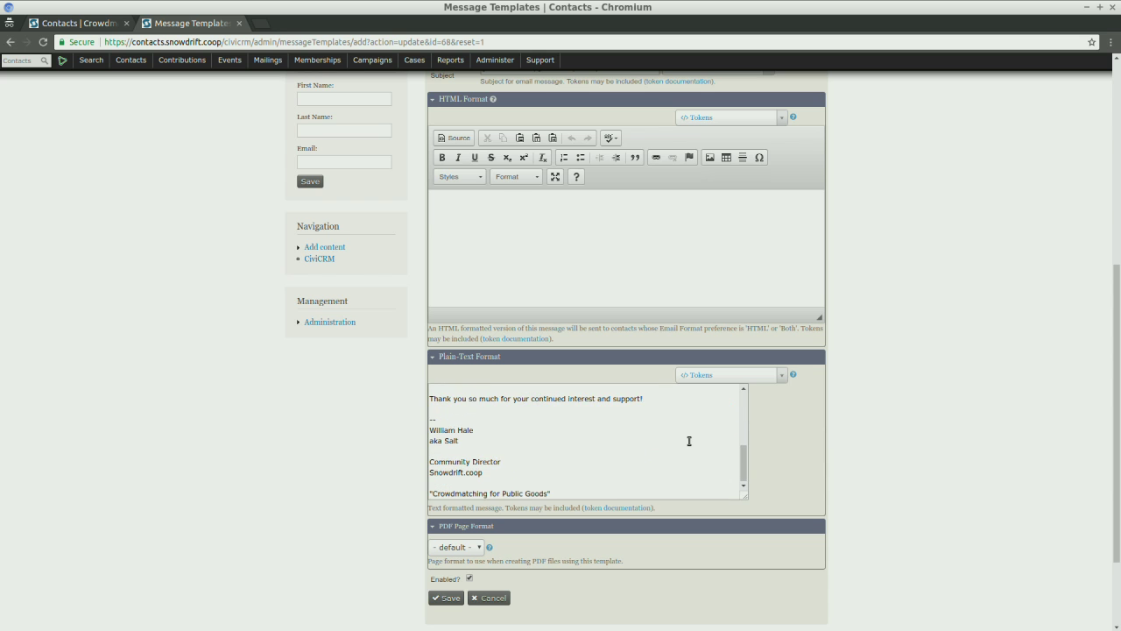
- Look through the tokens available for the template's plain-text message and leave the template without saving
scroll(689, 441, down, 2)
scroll(688, 441, up, 4)
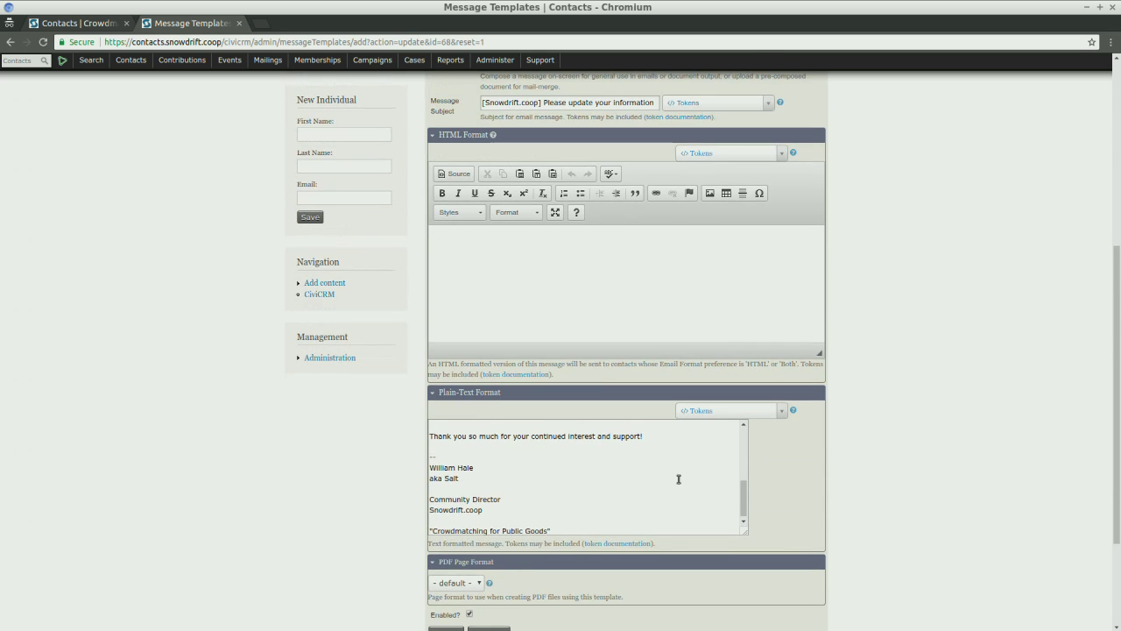
scroll(677, 480, up, 10)
scroll(836, 523, down, 3)
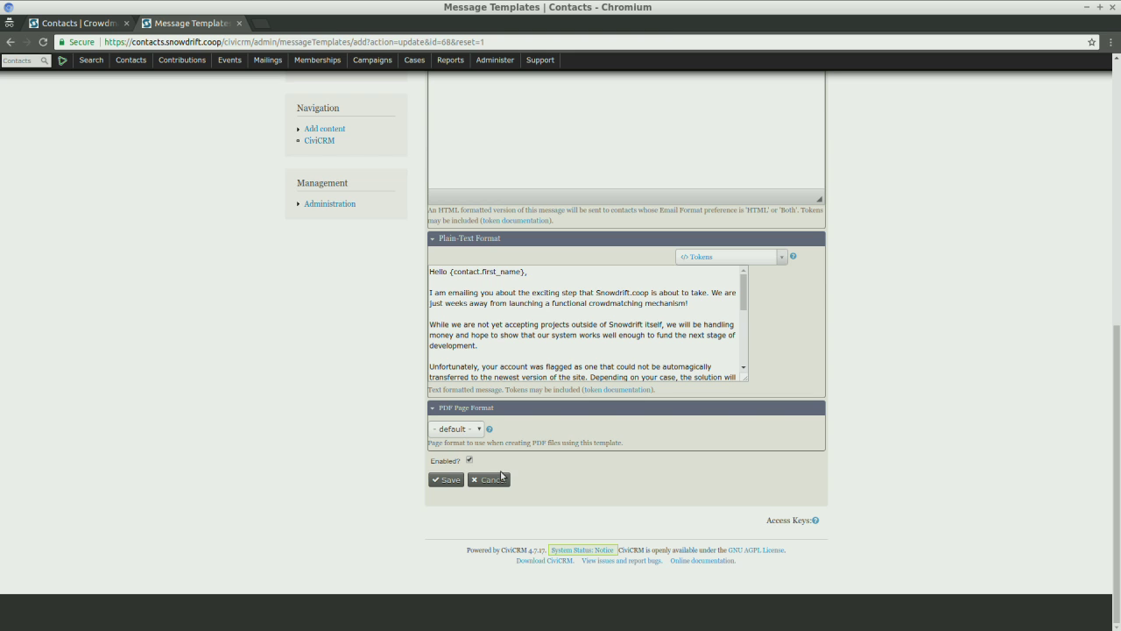
click(737, 257)
scroll(743, 325, down, 5)
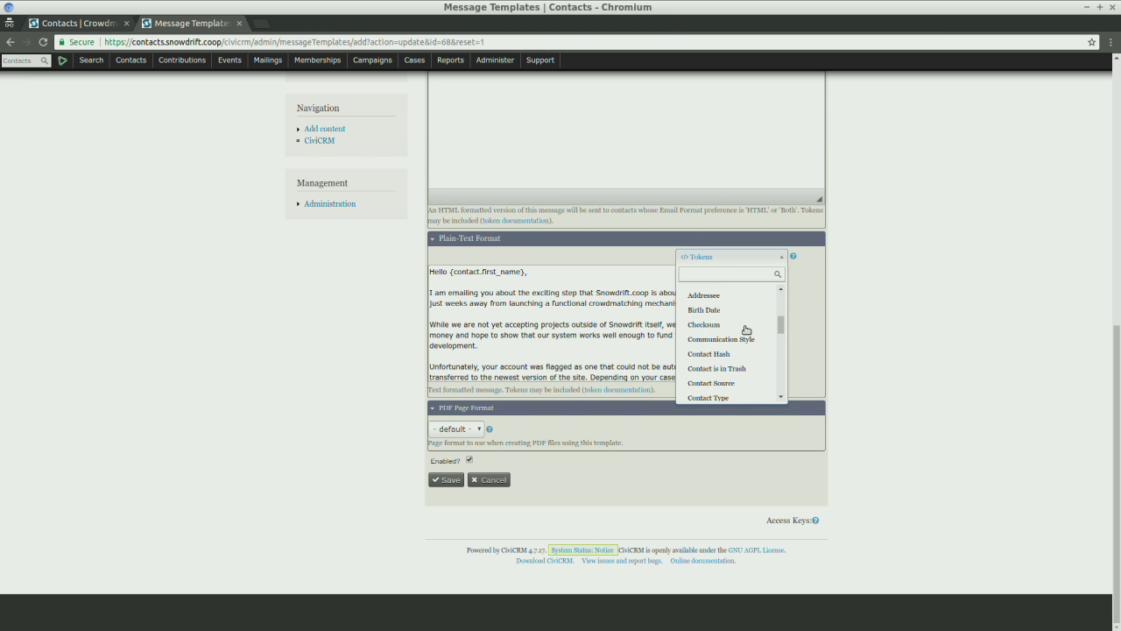
scroll(747, 329, down, 7)
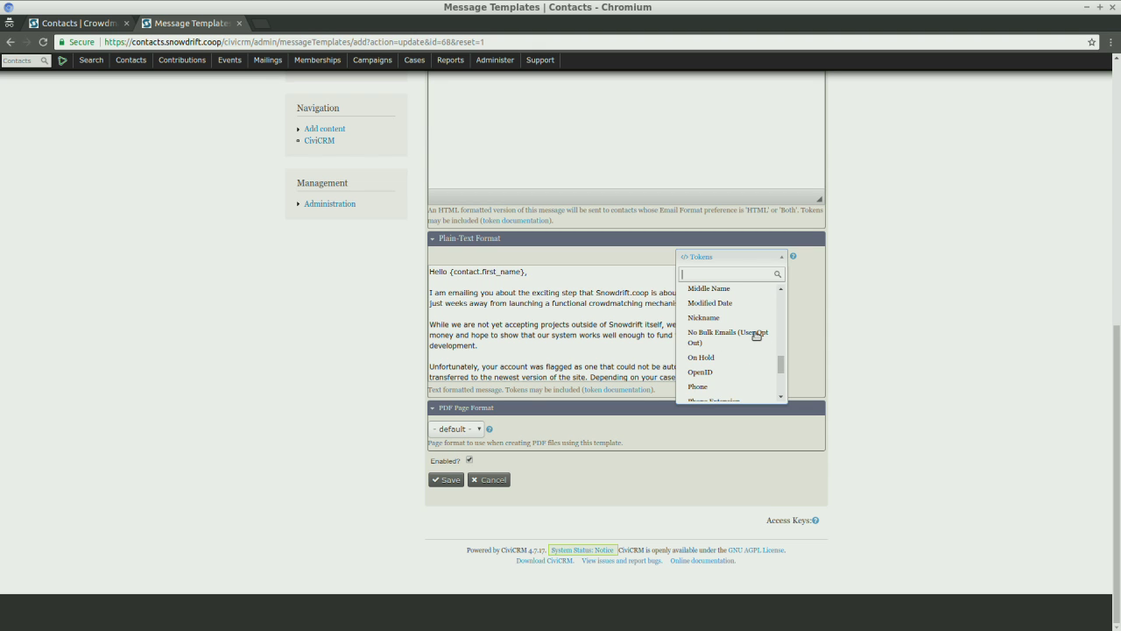
scroll(756, 335, down, 5)
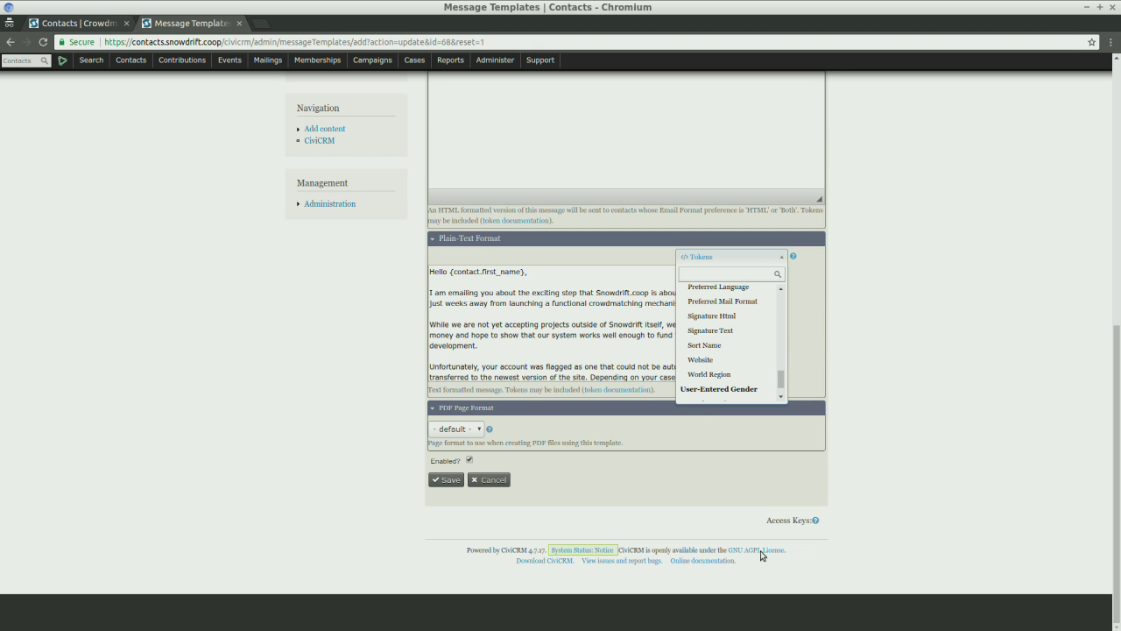
click(499, 483)
click(495, 481)
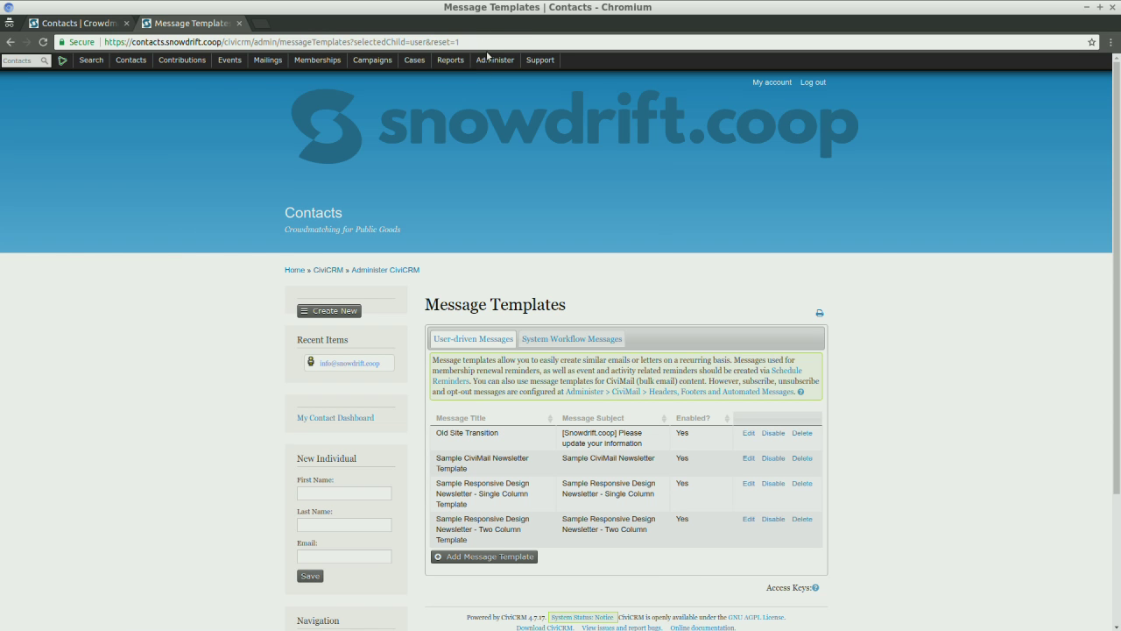
- Open the Schedule Reminders administration page under Communications and review the existing reminder
mouse_move(502, 64)
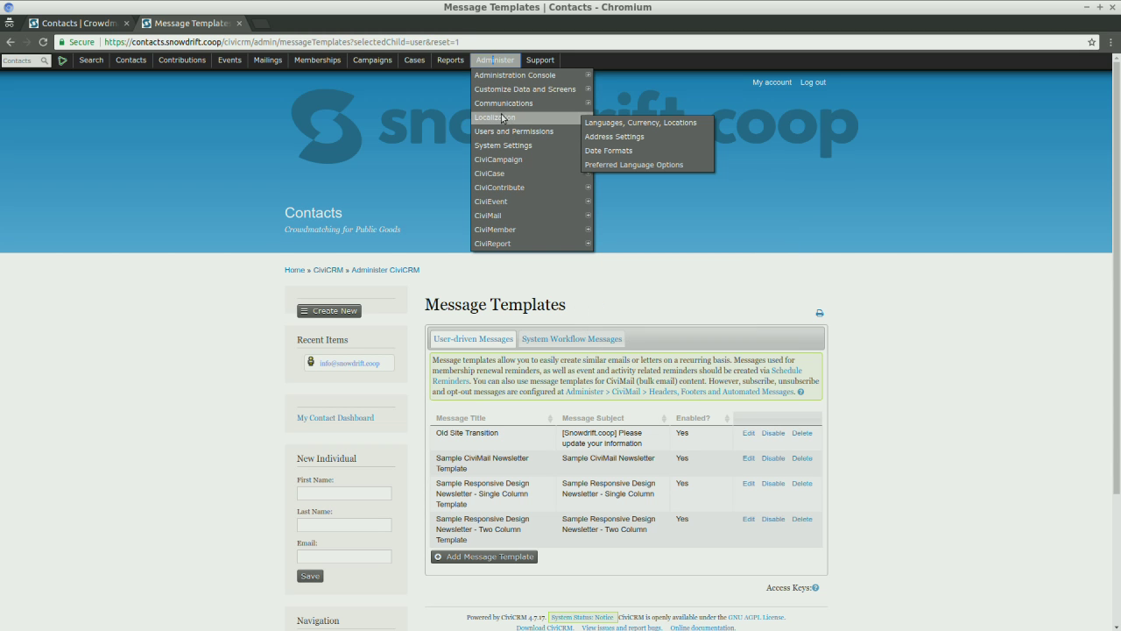
mouse_move(499, 105)
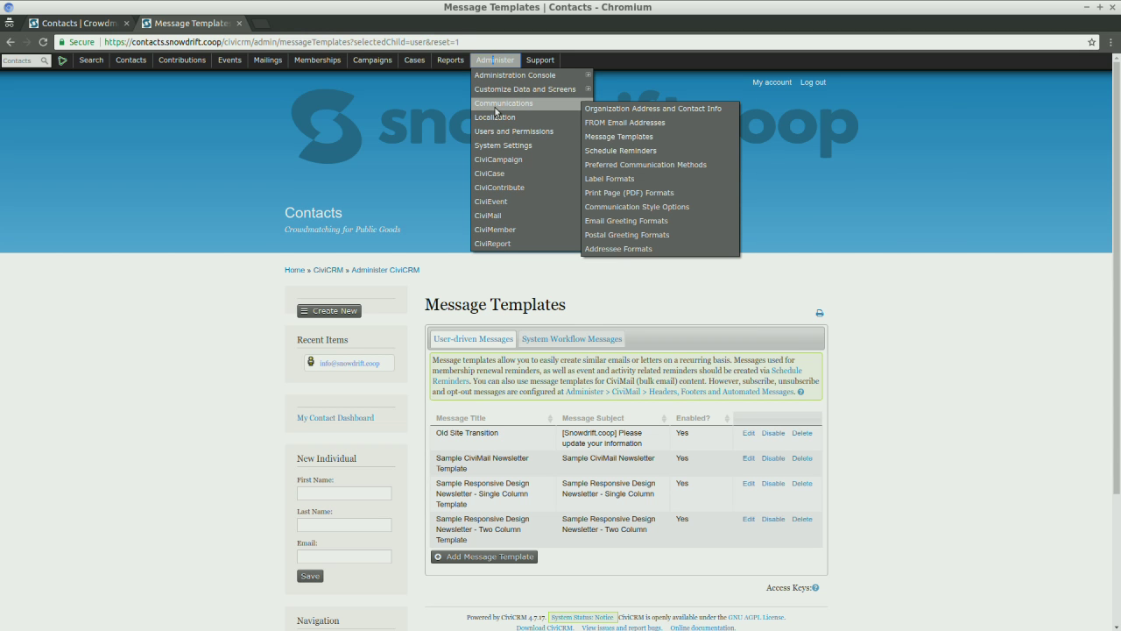
click(612, 149)
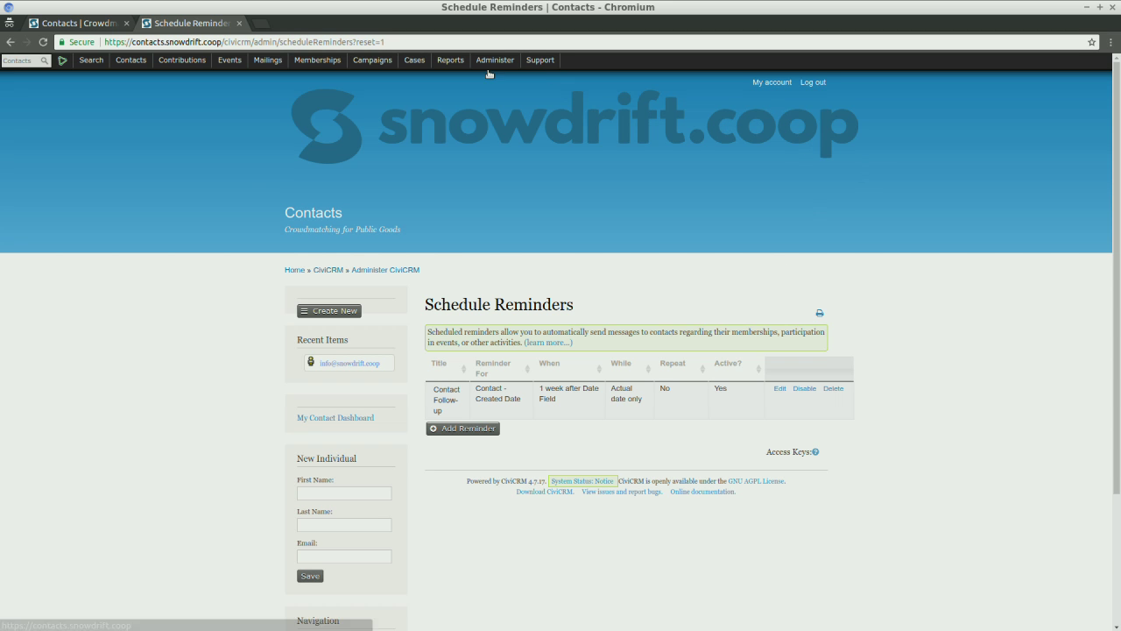
mouse_move(493, 61)
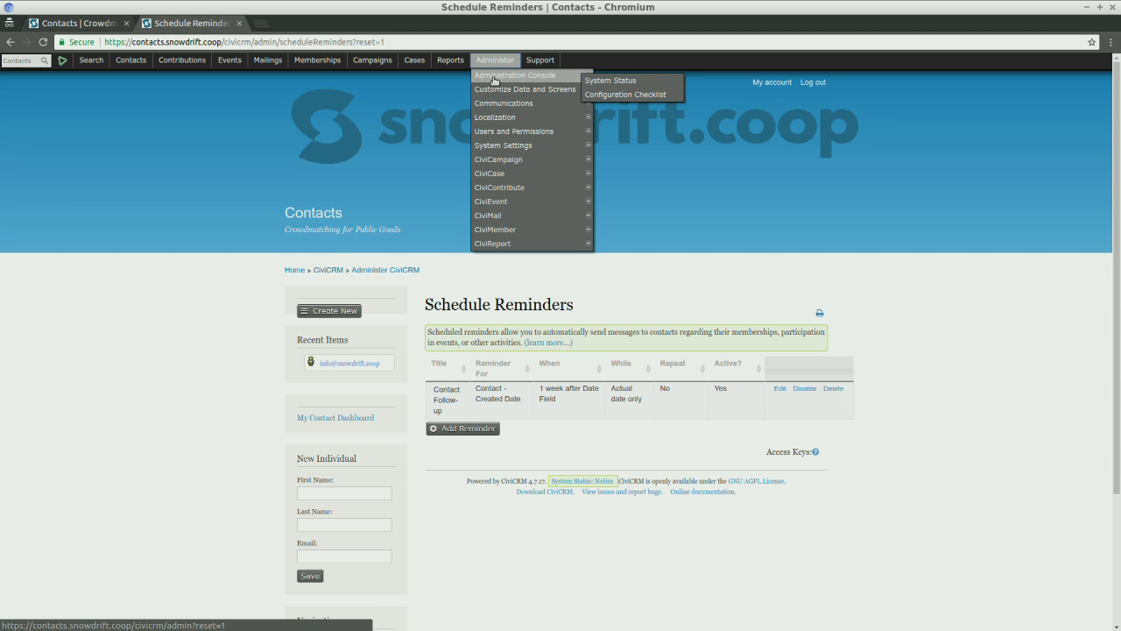
mouse_move(501, 109)
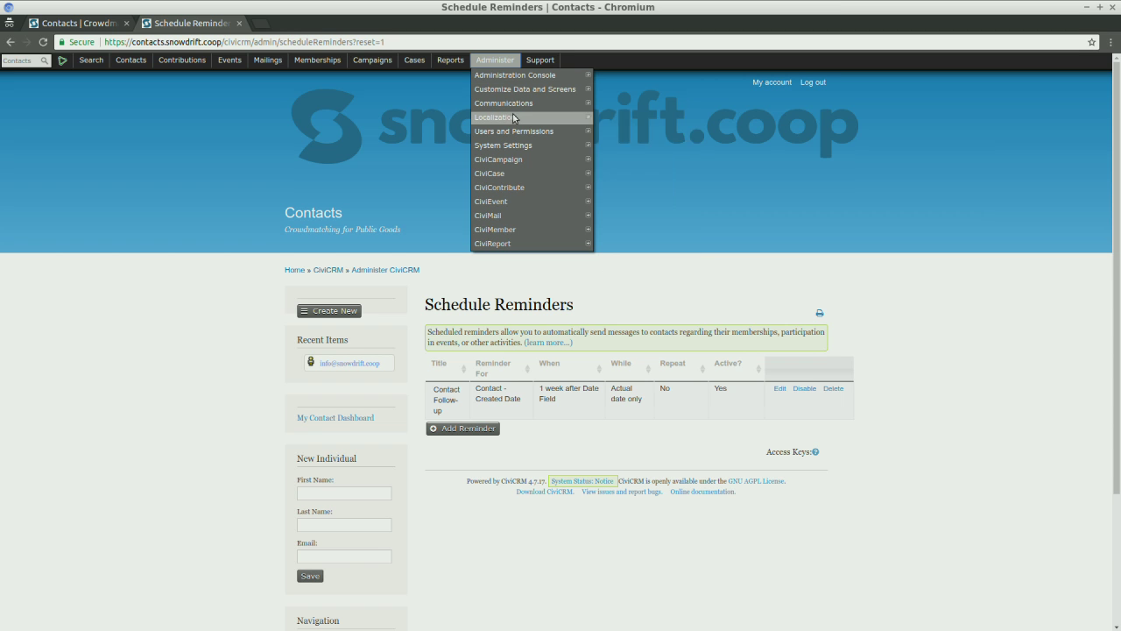
mouse_move(528, 147)
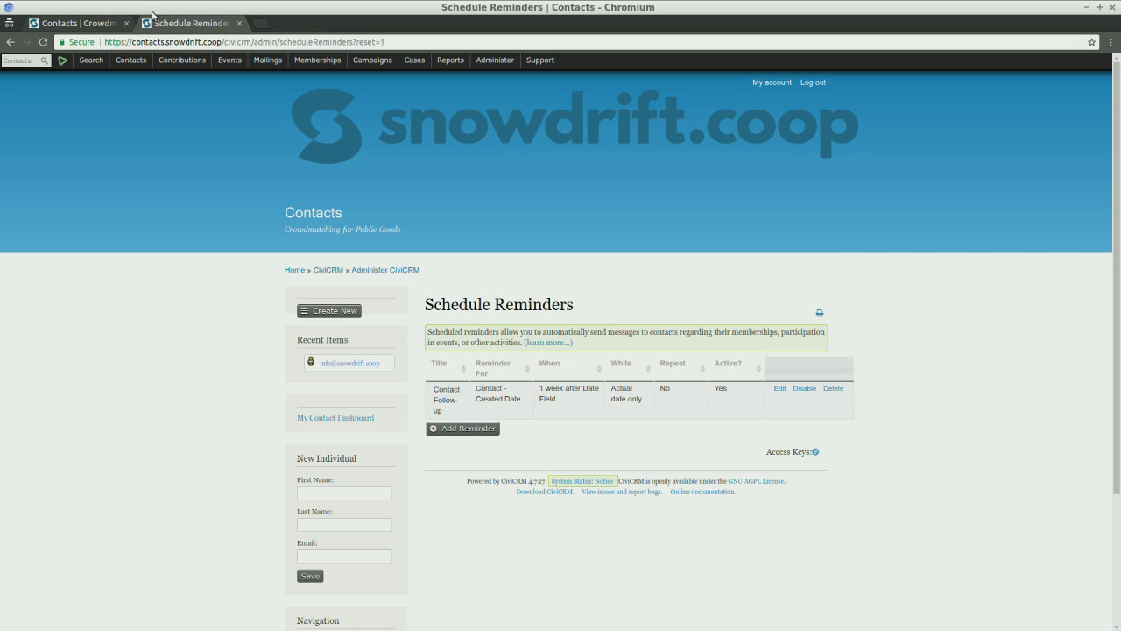
- Switch to the site's Drupal pages and open the creation form for a new Webform from the content administration
click(80, 24)
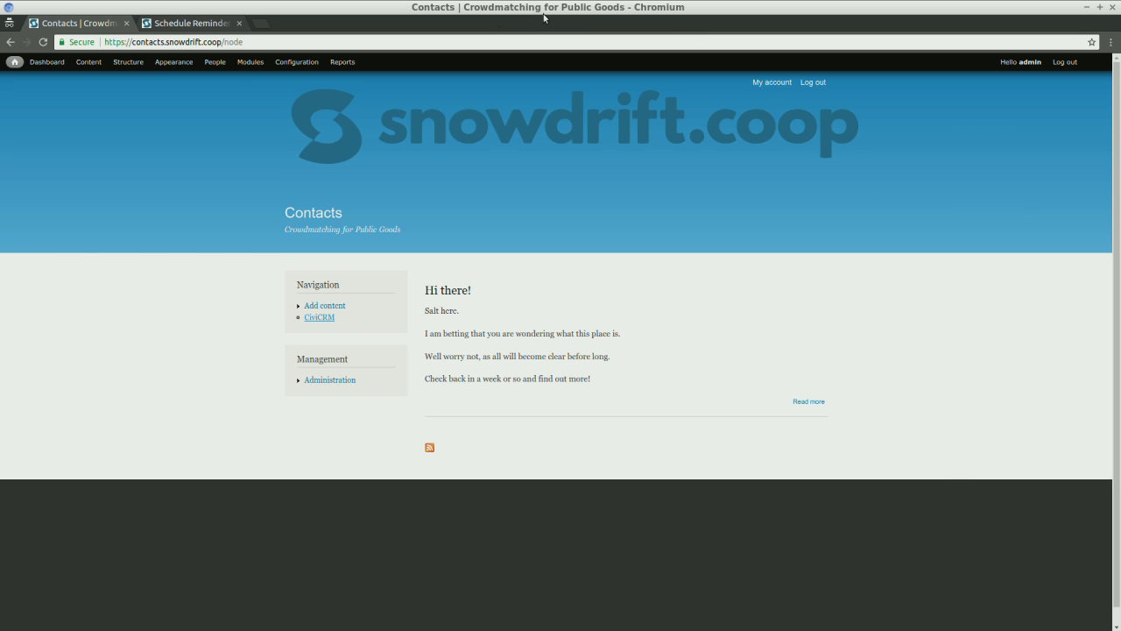
click(92, 62)
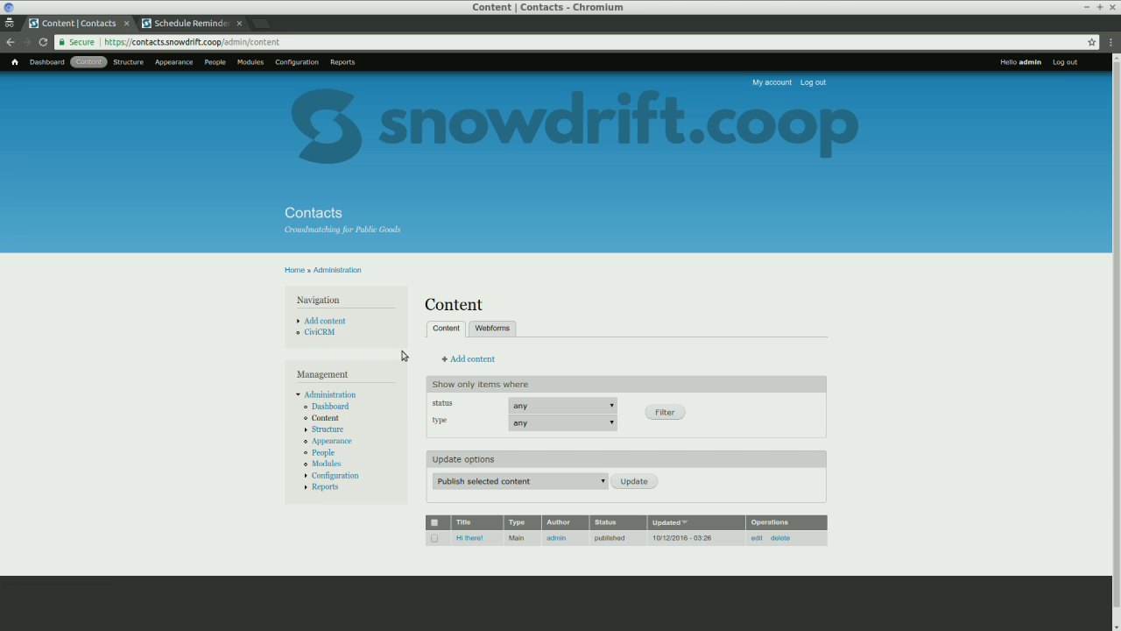
right_click(476, 358)
click(476, 358)
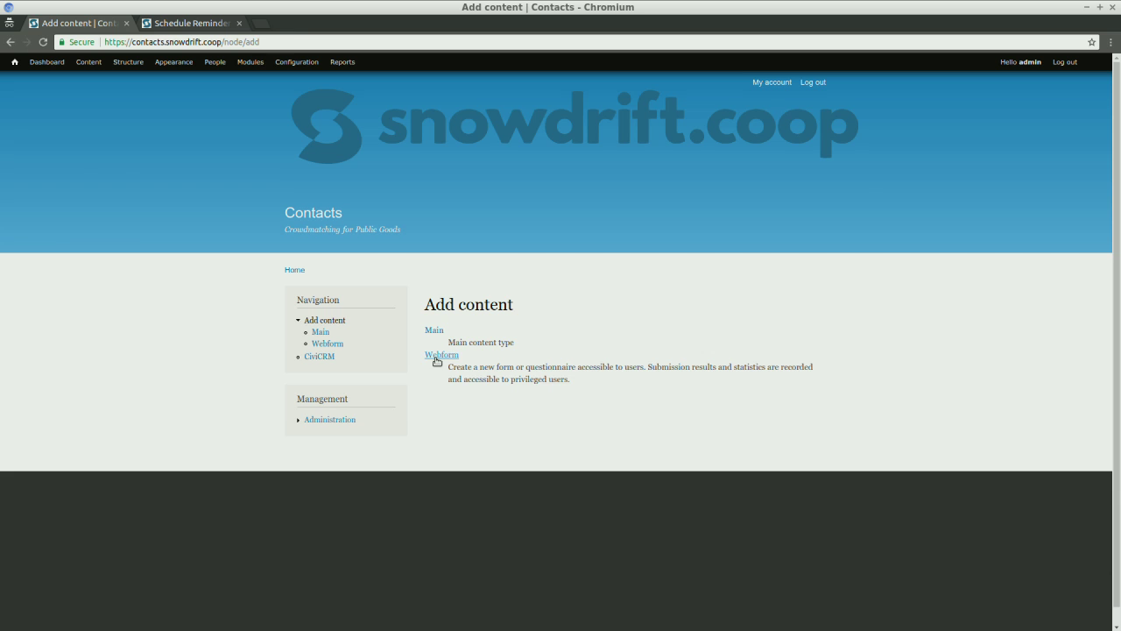
click(437, 357)
scroll(663, 473, down, 1)
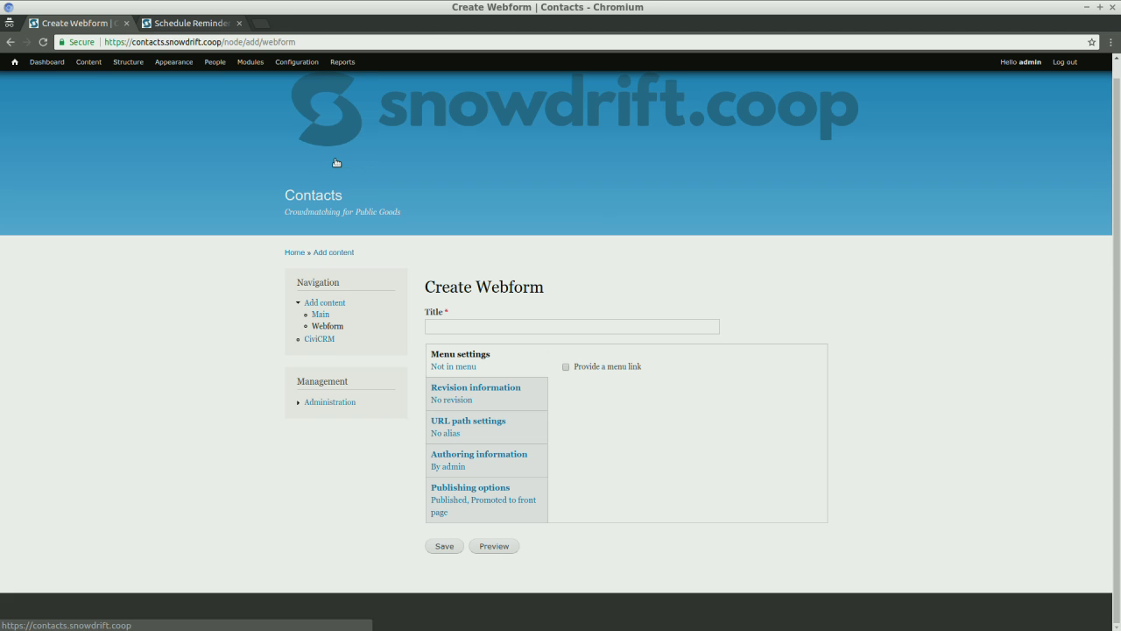
- Switch to the CiviCRM.odp presentation in LibreOffice Impress and start its slide show from the first slide
key(alt+Tab)
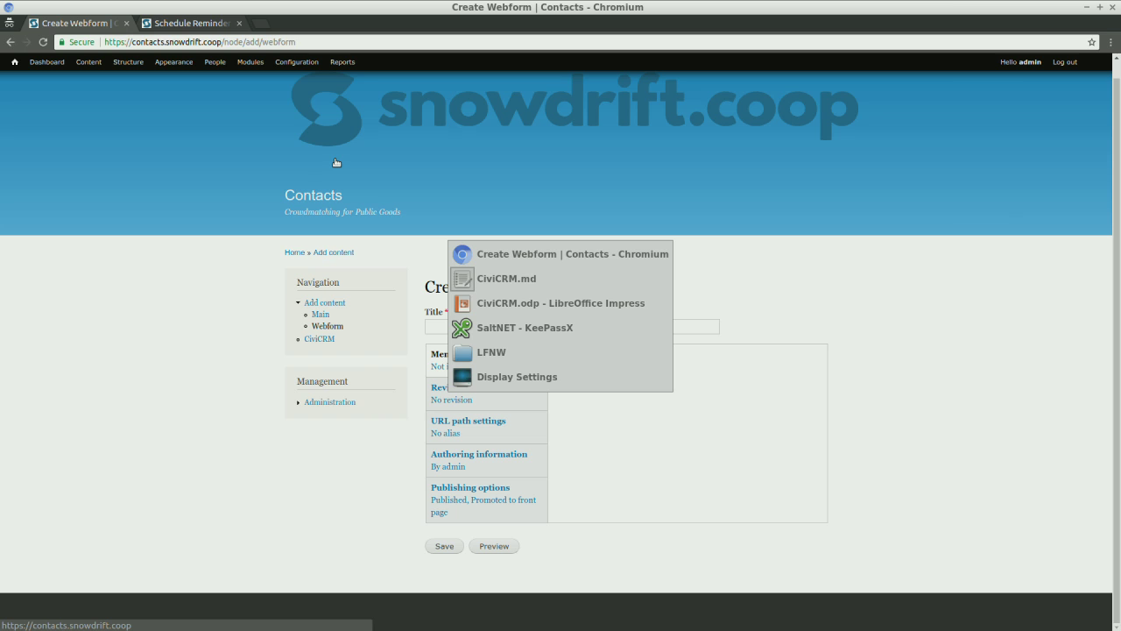
key(alt+Tab)
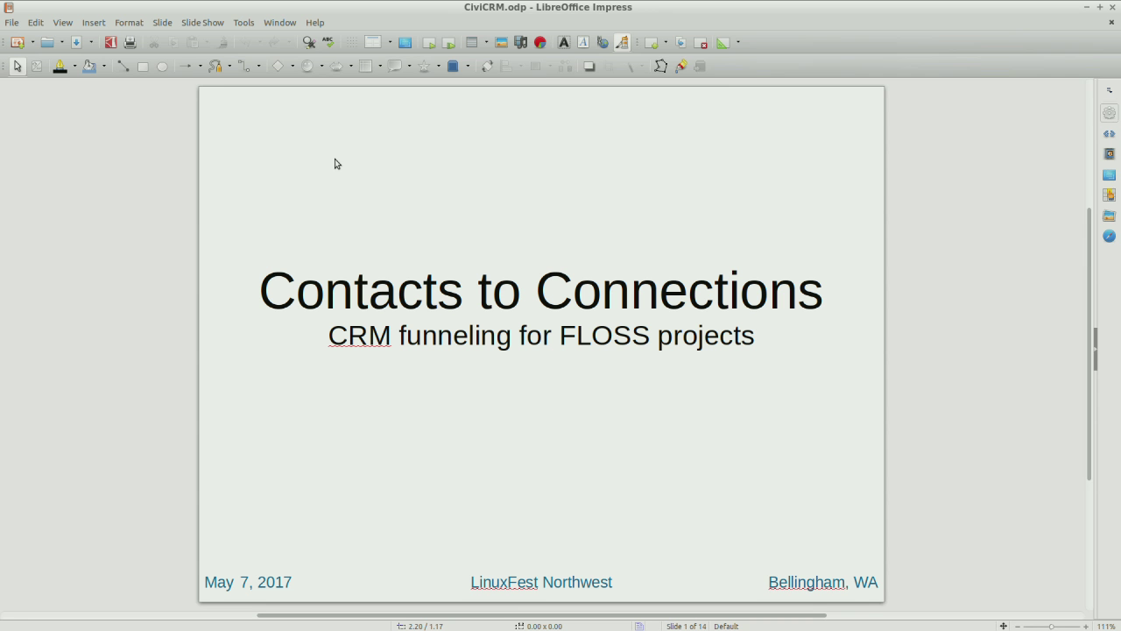
key(F5)
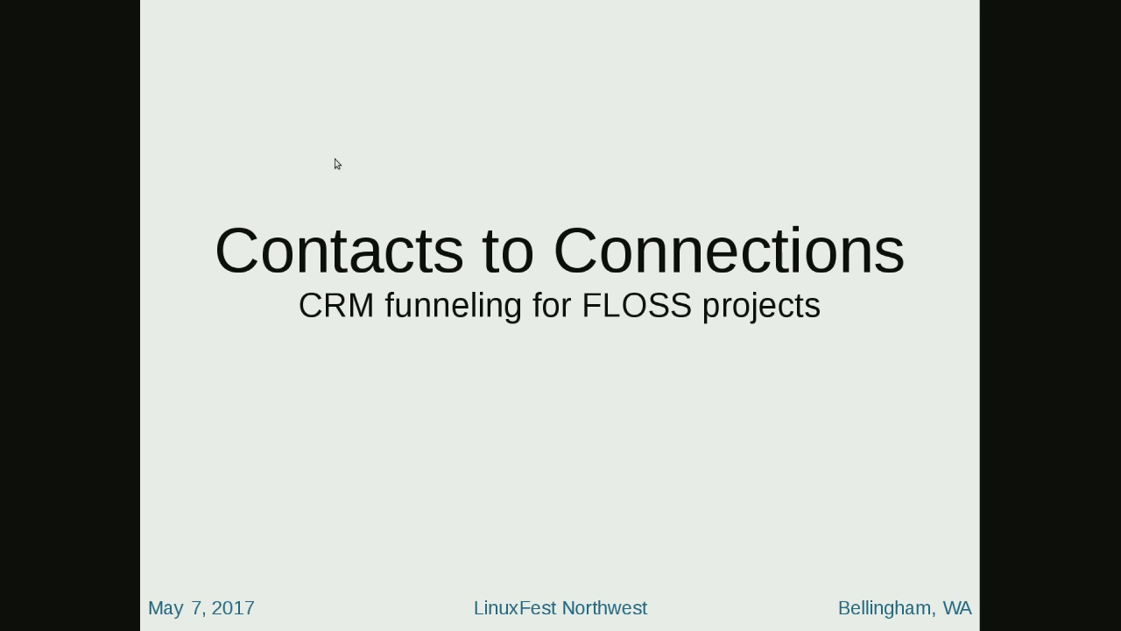